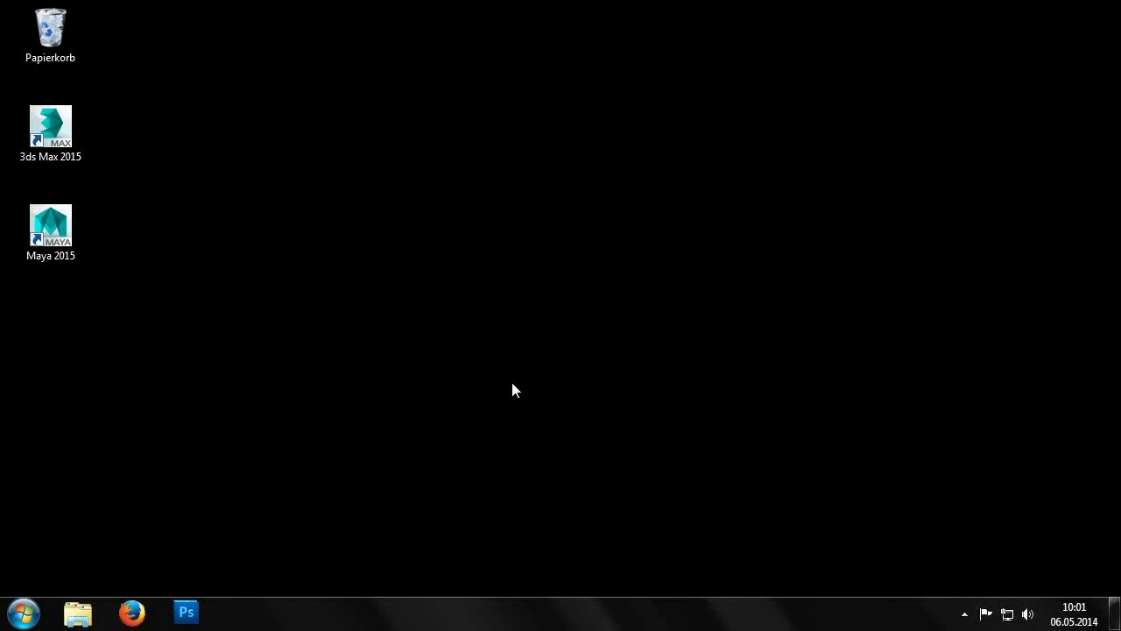
Launch Maya 2015 from its desktop icon and wait for the empty untitled scene.
double_click(88, 241)
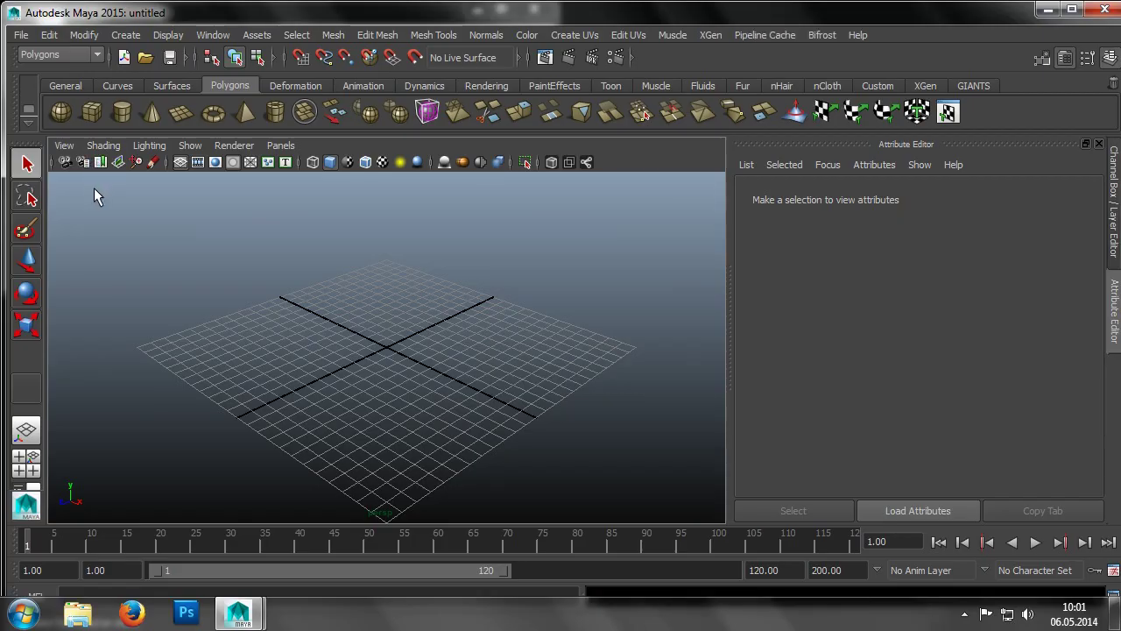
Draw polygon cube pCube1 at the grid centre, dragging out its base and then its height.
click(91, 111)
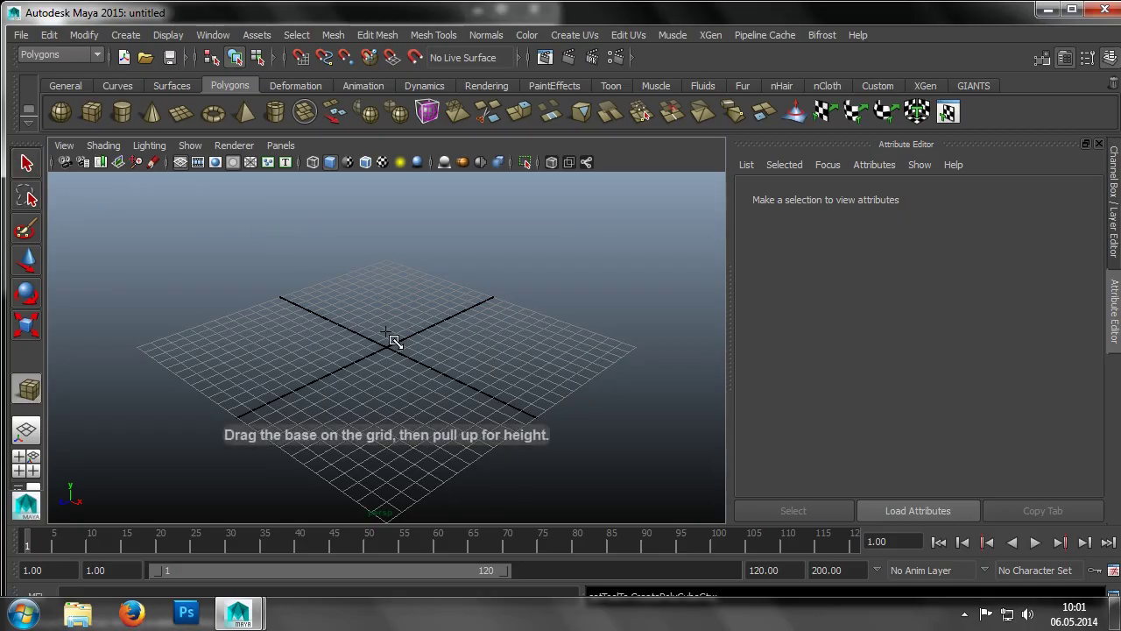
scroll(398, 333, up, 5)
drag(391, 320, 394, 390)
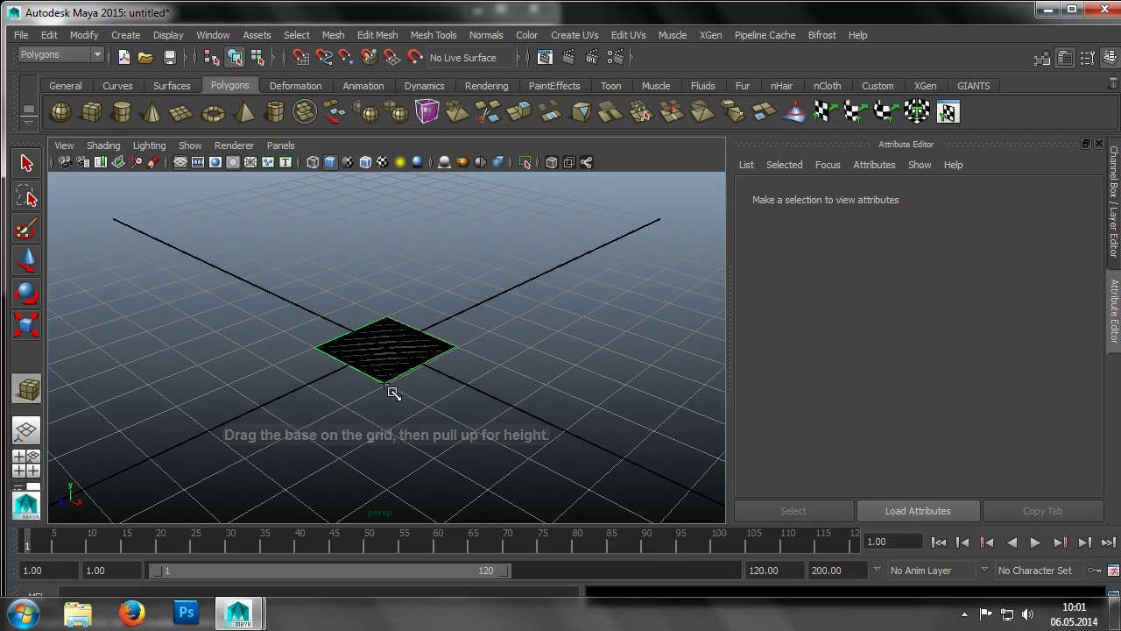
drag(393, 321, 386, 232)
alt+middle_drag(429, 298, 429, 331)
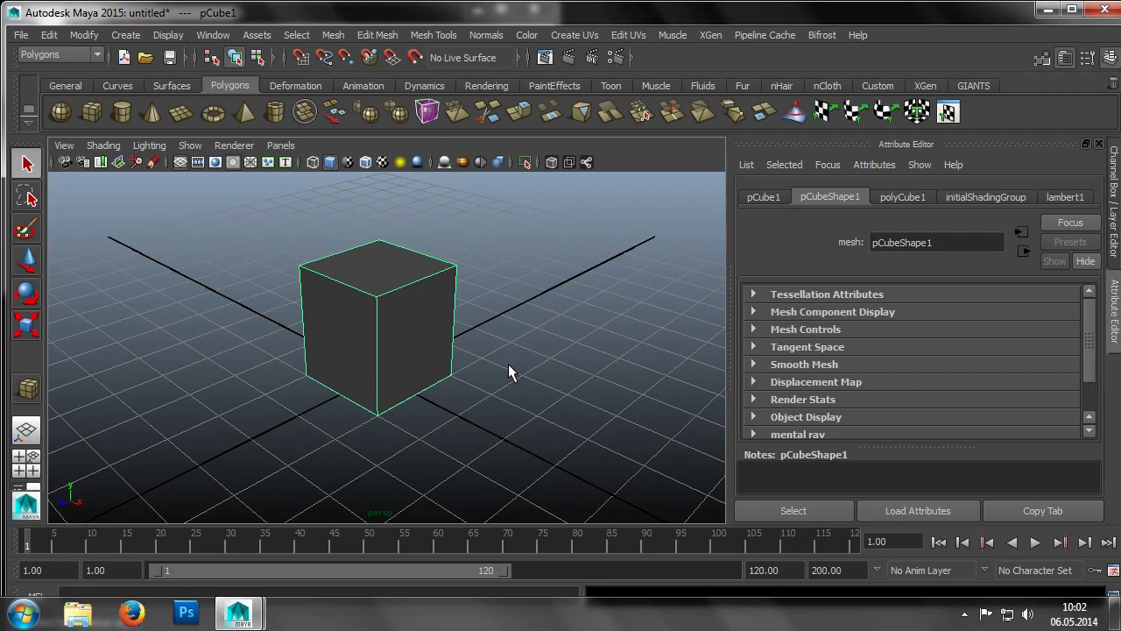
Open the Outliner from the Window menu and switch pCube1 into face component mode.
click(211, 35)
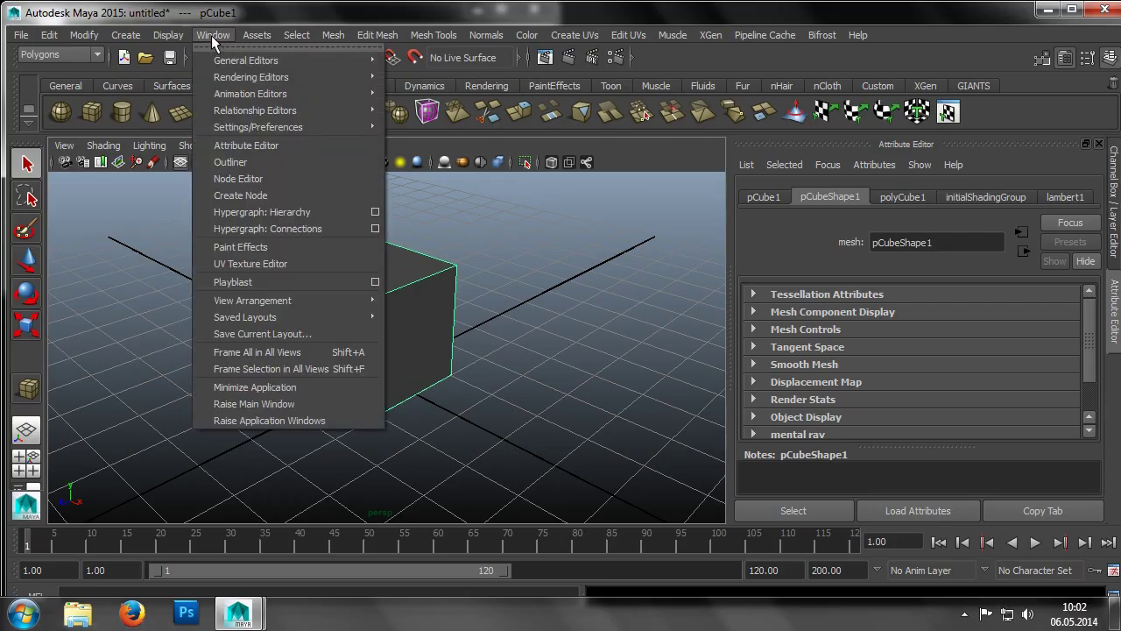
click(242, 147)
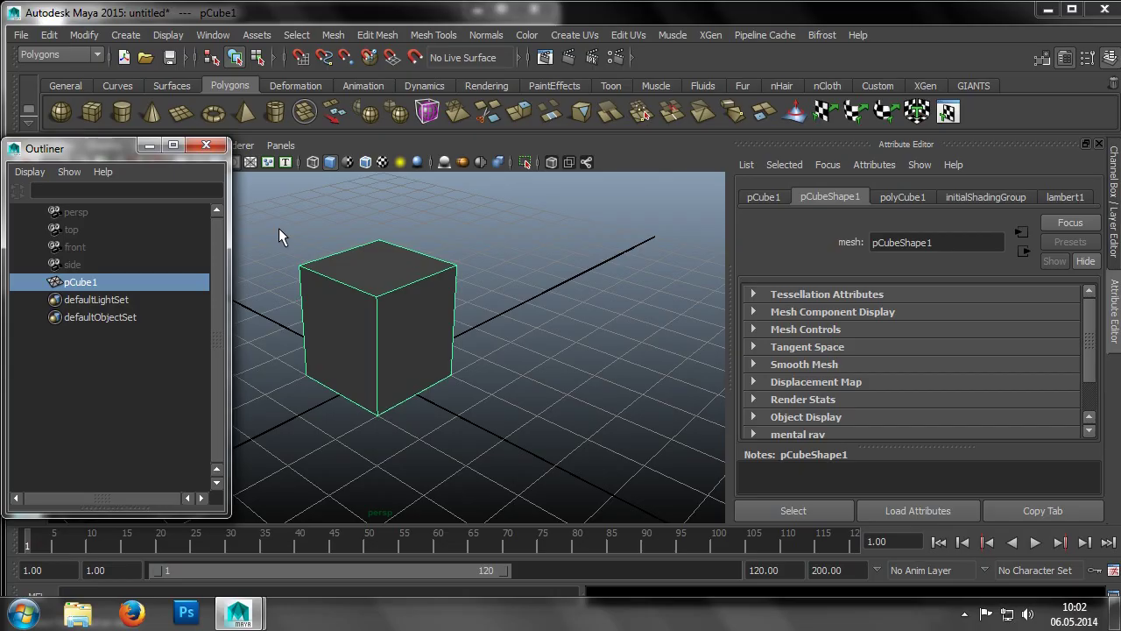
right_drag(351, 263, 371, 259)
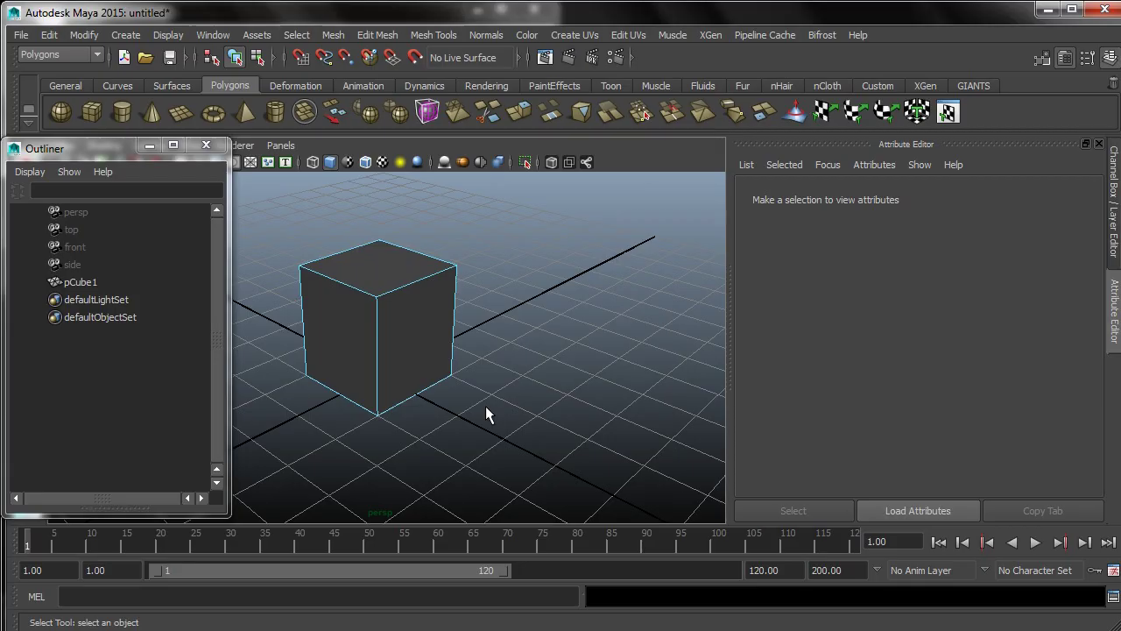
Open GIANTS I3D Tools and select the cube's two visible front side faces.
click(972, 85)
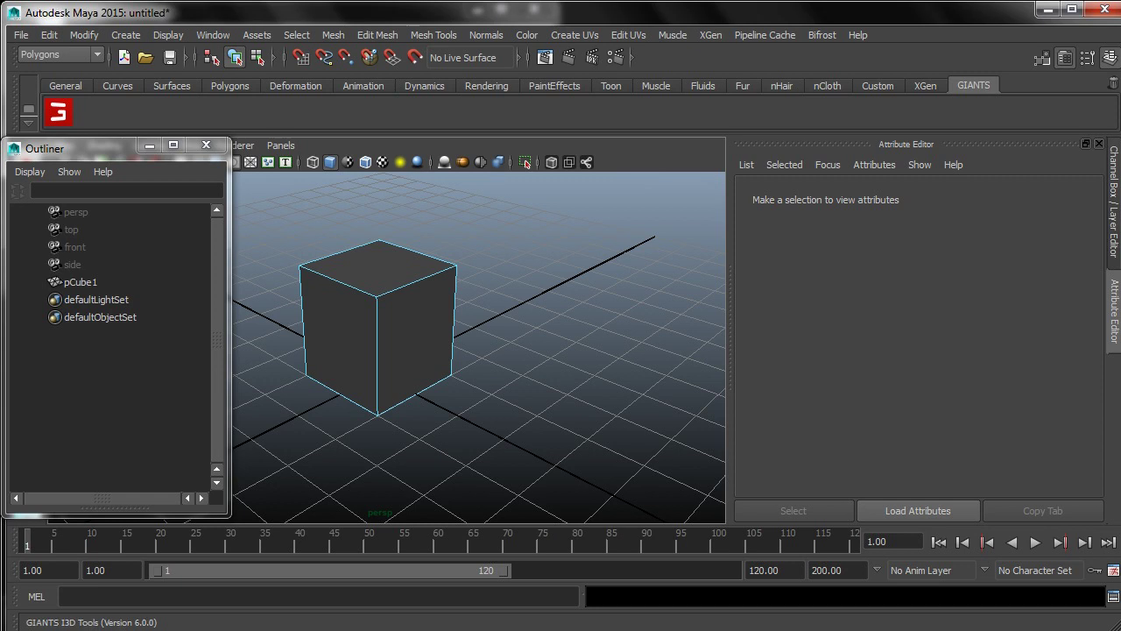
click(59, 111)
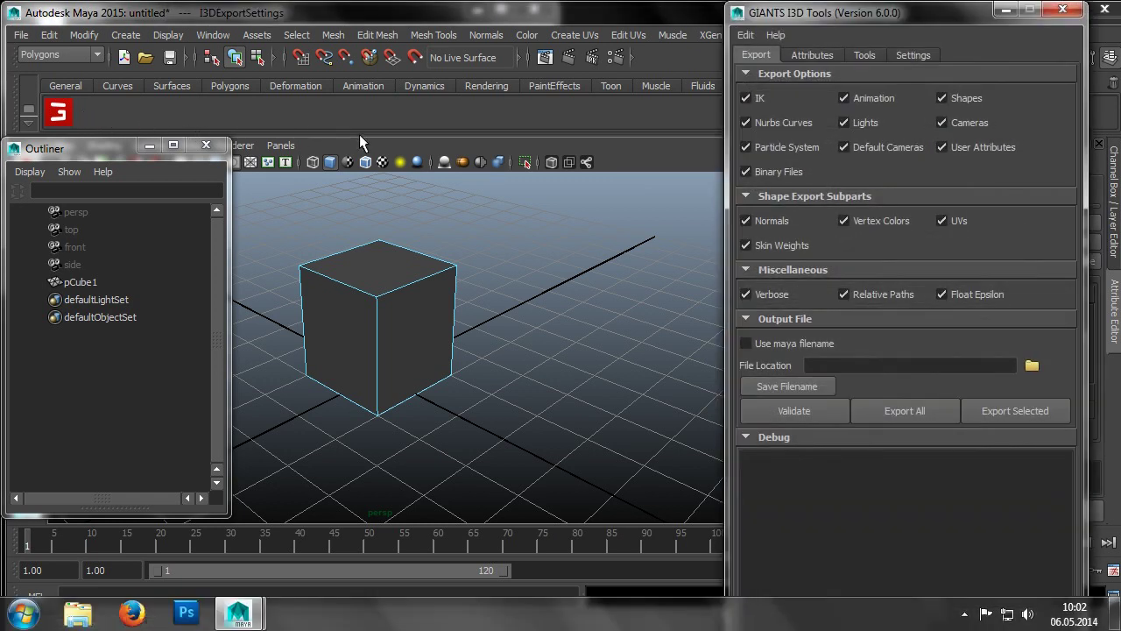
key(F11)
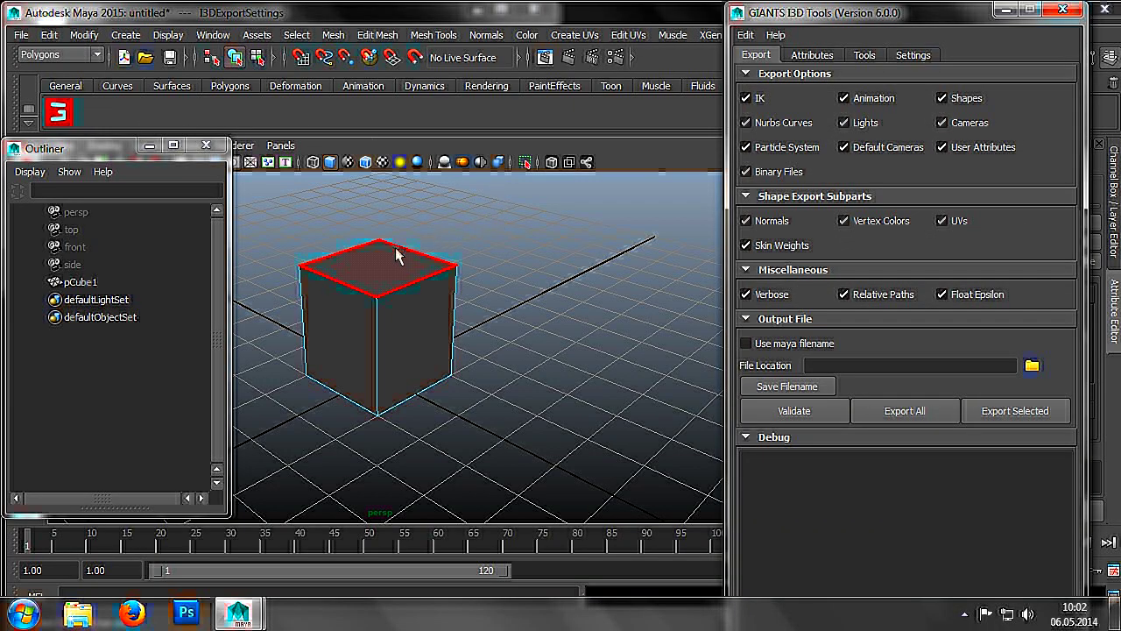
click(354, 305)
shift+click(408, 308)
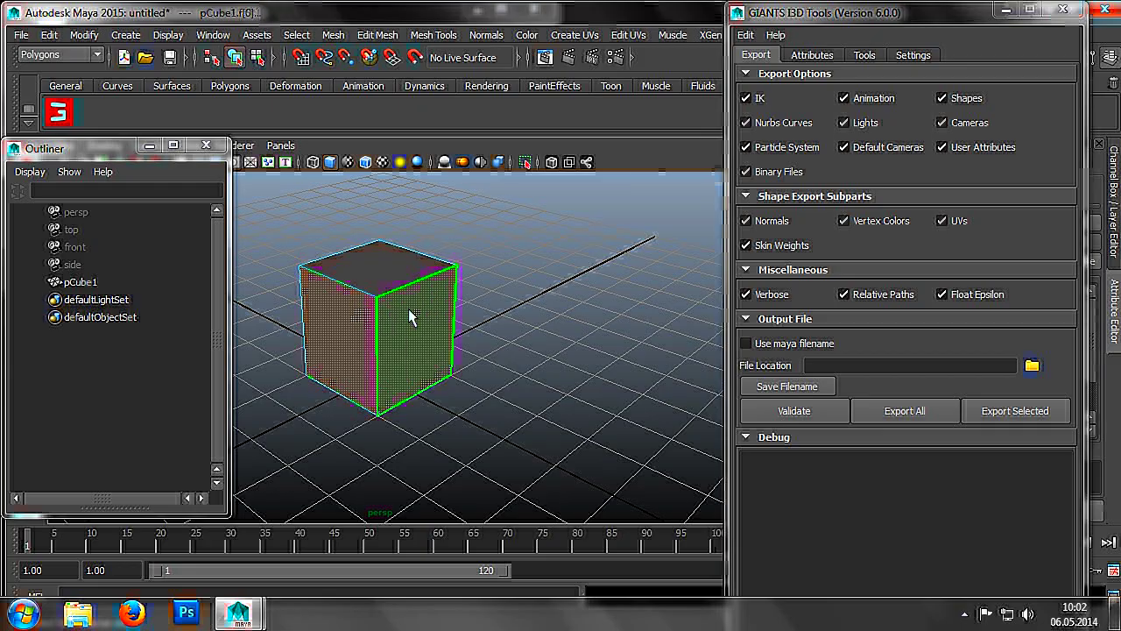
Detach the selected faces into pCube2 with DetachFaces and move it to the right of pCube1.
click(863, 54)
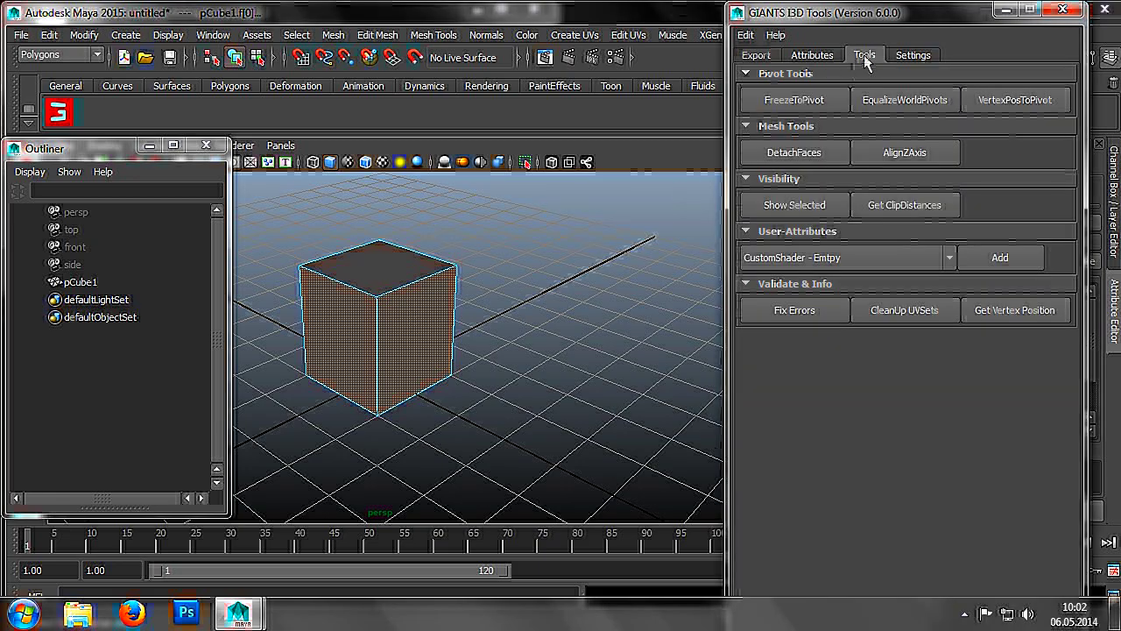
click(796, 151)
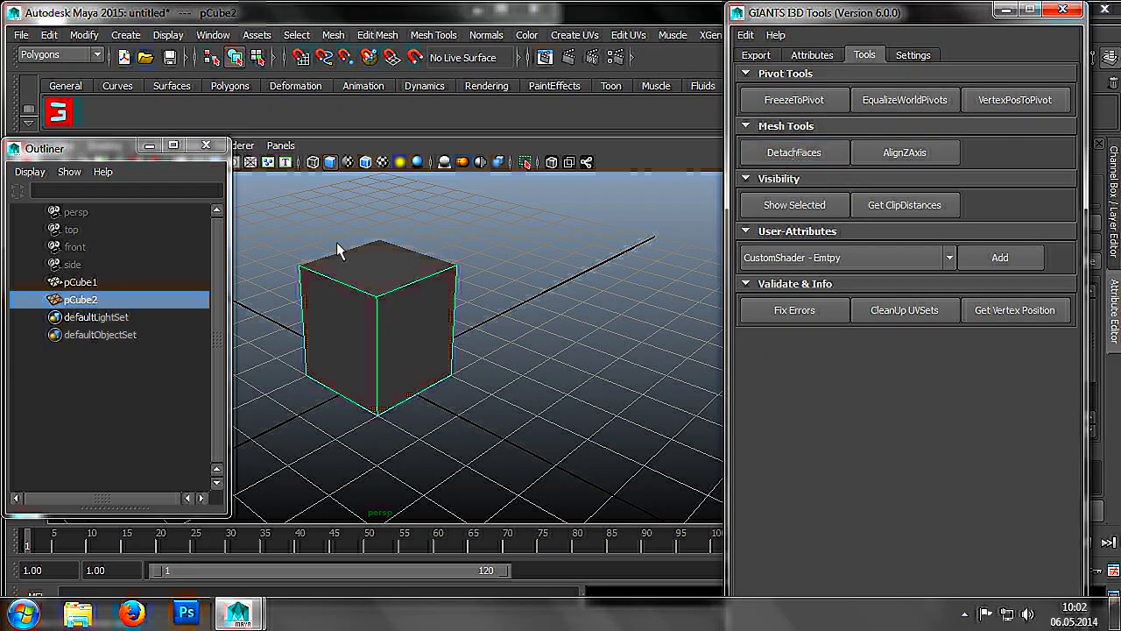
middle_drag(123, 284, 96, 302)
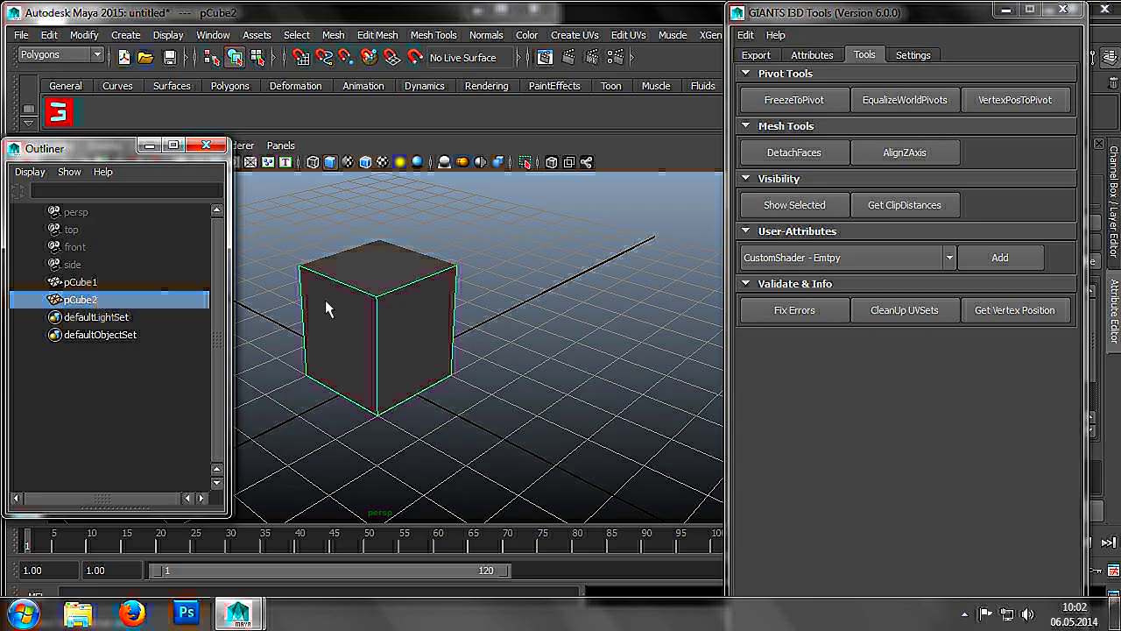
mouse_move(95, 150)
mouse_down()
mouse_move(185, 227)
mouse_move(107, 166)
mouse_up()
click(26, 258)
middle_drag(432, 364, 582, 286)
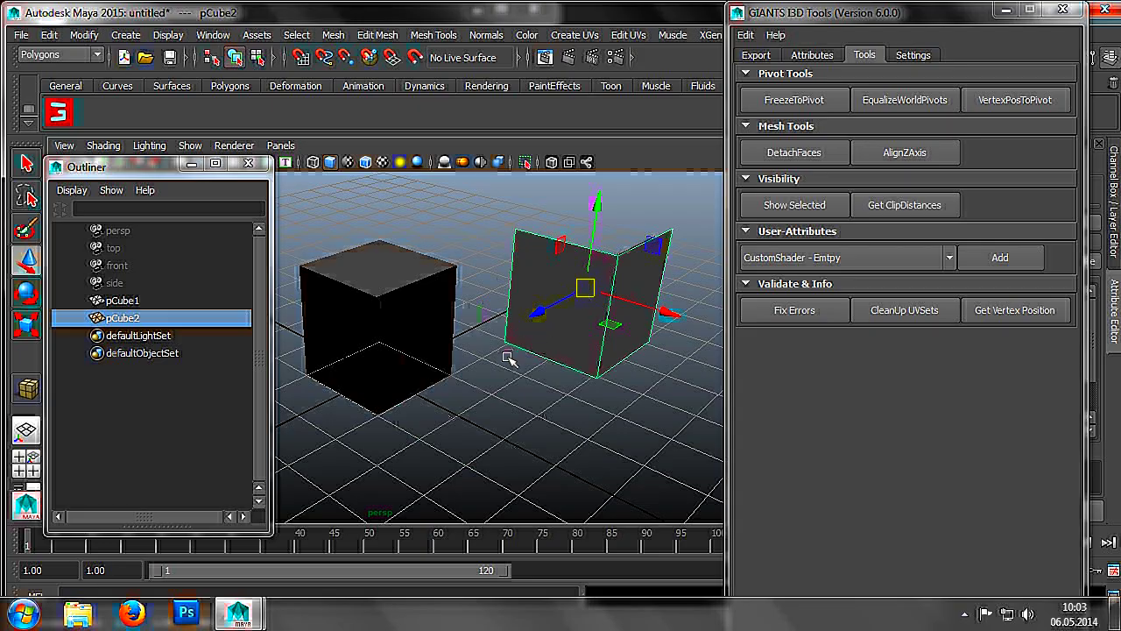
Start a new scene without saving, then minimize the Outliner and GIANTS I3D Tools windows.
click(20, 35)
click(54, 60)
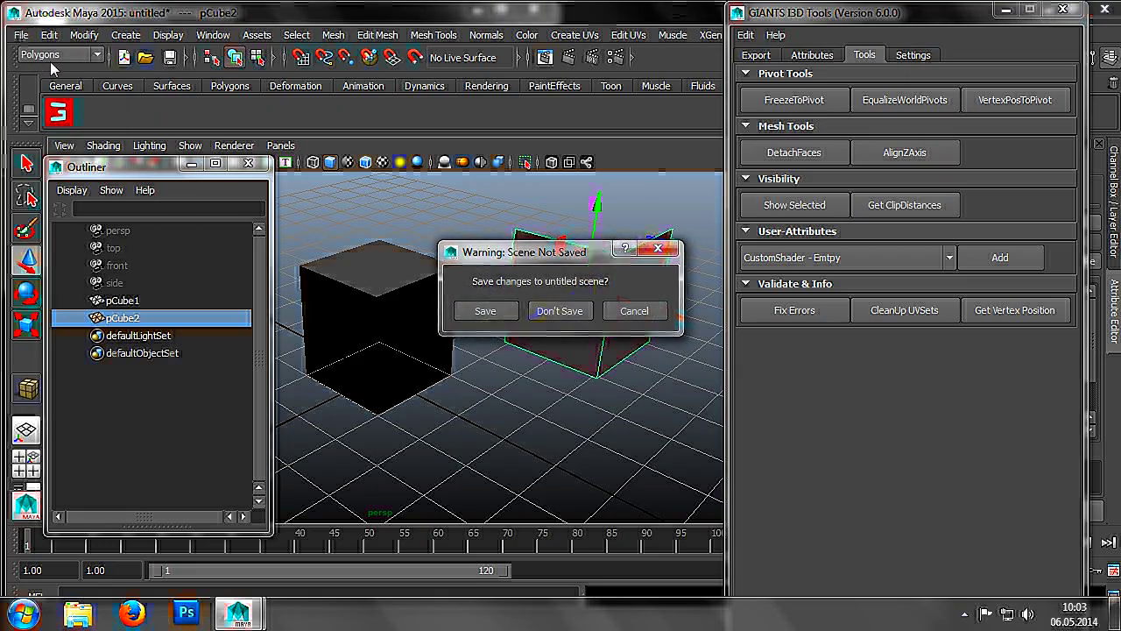
click(549, 311)
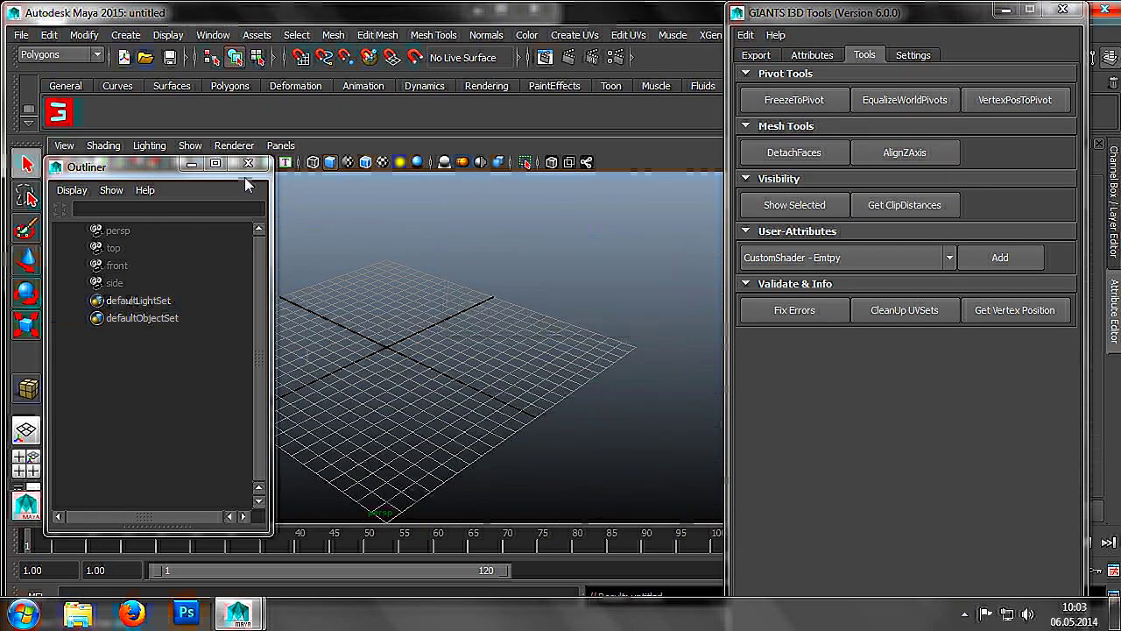
click(191, 164)
click(1006, 10)
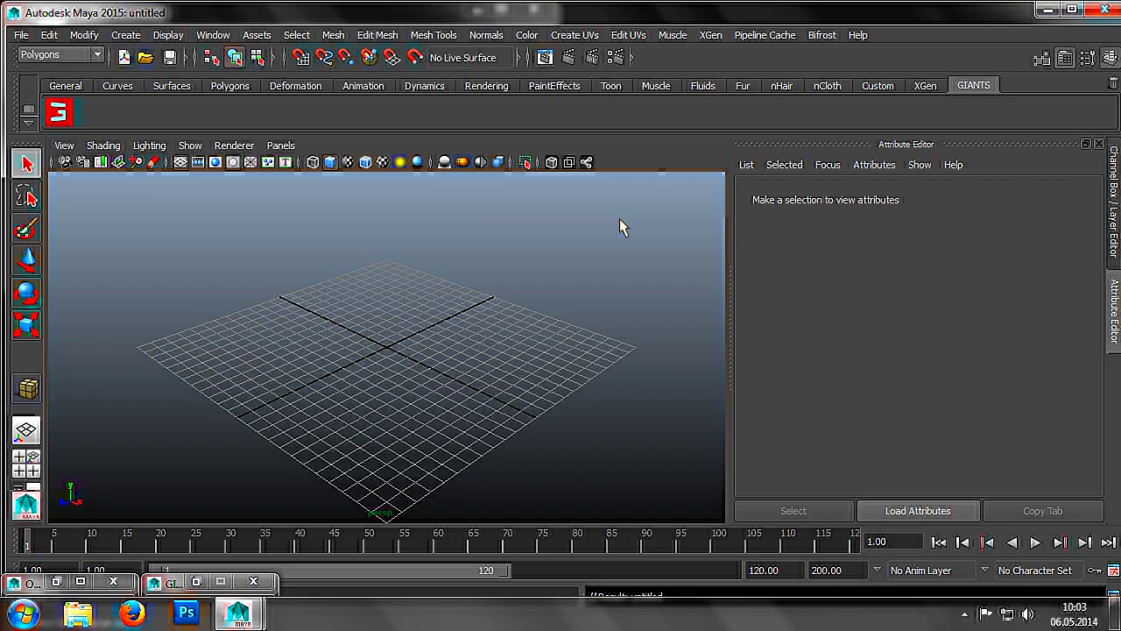
Draw polygon cylinder pCylinder1 at the grid centre from the Polygons shelf.
click(230, 85)
click(121, 112)
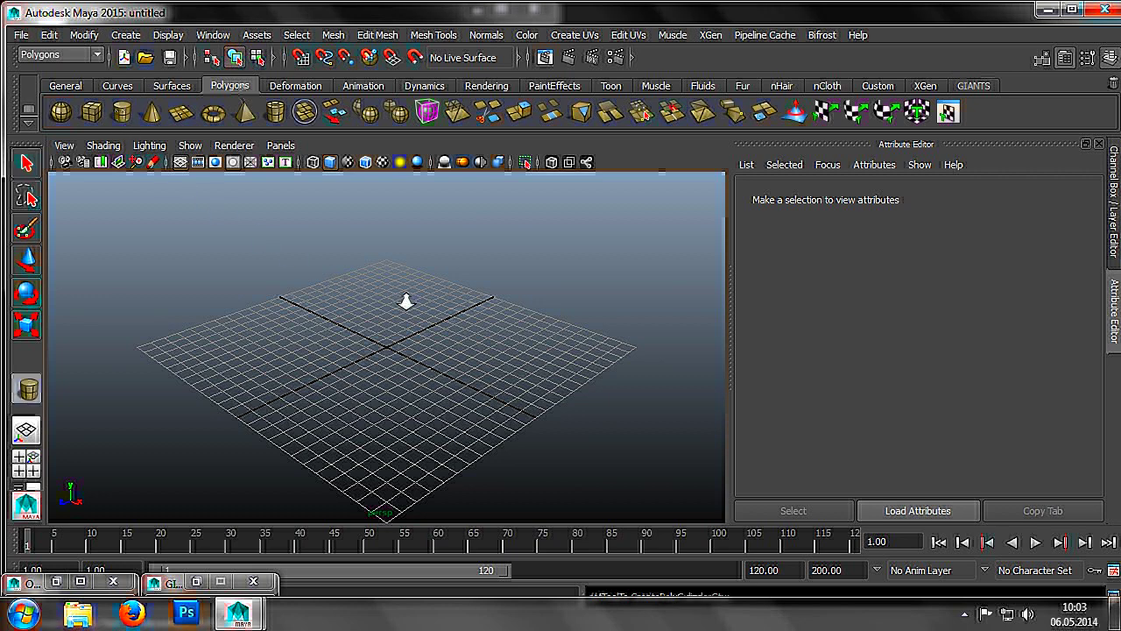
scroll(413, 308, up, 5)
drag(388, 340, 399, 260)
scroll(399, 289, down, 3)
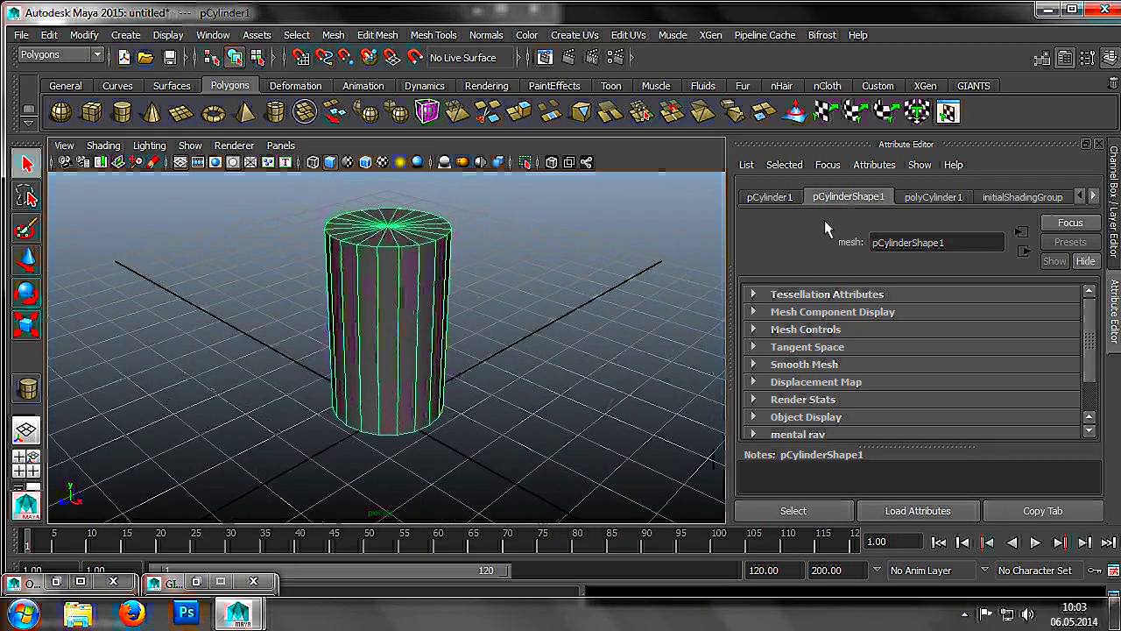
Set pCylinder1's Translate to 0, 0, 0 in the Attribute Editor.
click(771, 196)
click(902, 314)
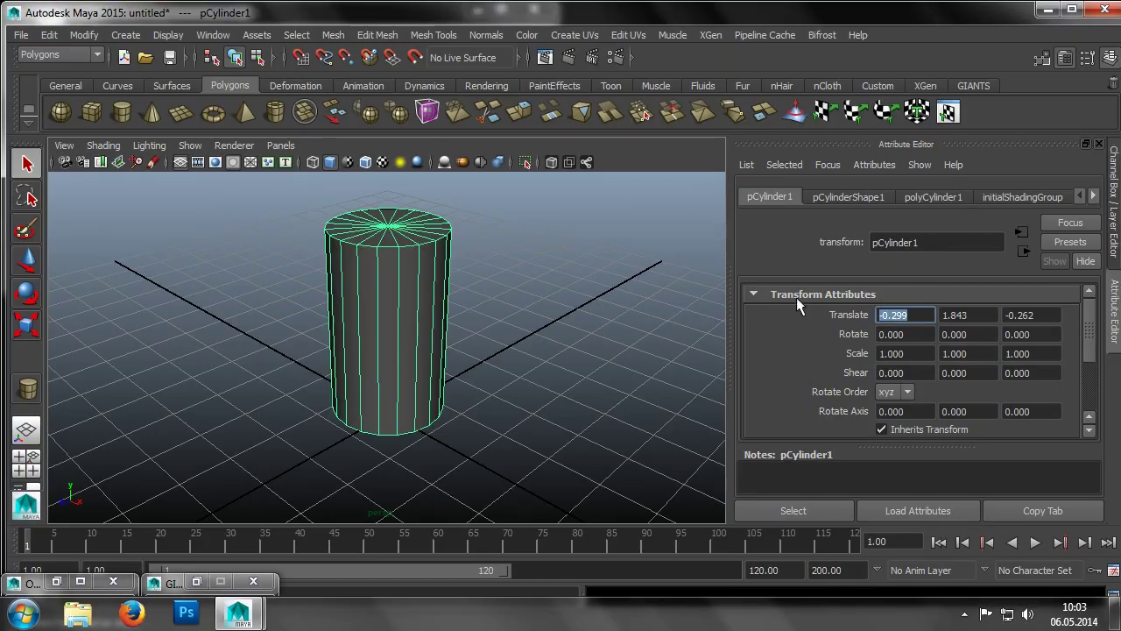
text(0)
key(Tab)
text(0)
key(Tab)
text(0)
key(Tab)
Raise pCylinder1 along Y to Translate Y 1.913 so it sits on the grid.
key(w)
drag(392, 350, 394, 278)
scroll(425, 302, down, 2)
alt+middle_drag(427, 291, 453, 310)
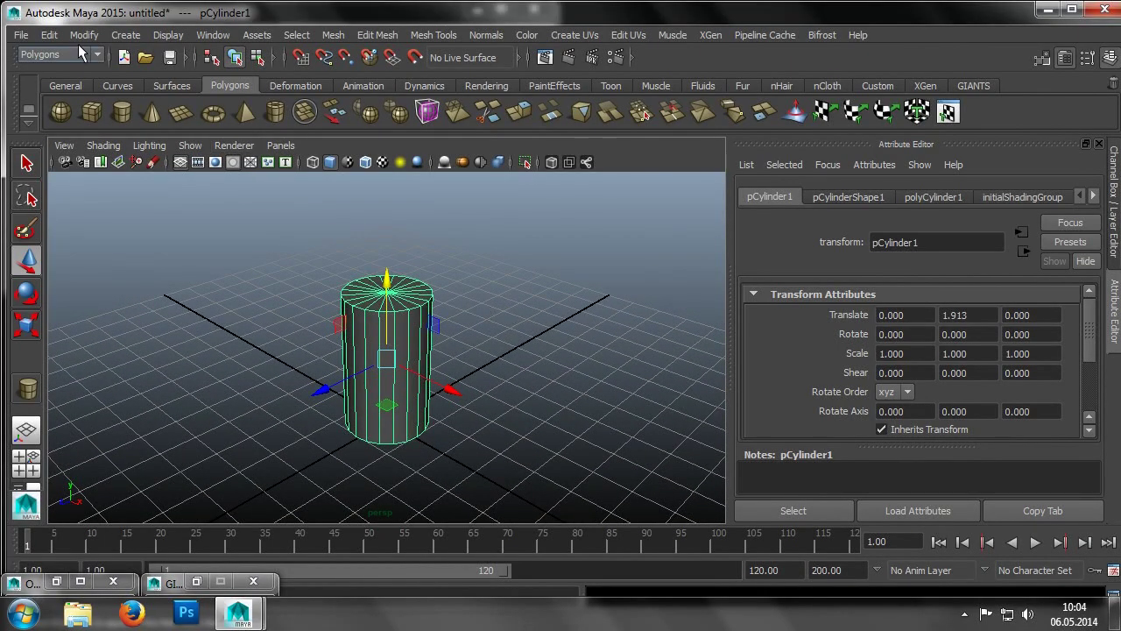
Duplicate the cylinder and scale the copy pCylinder2 to 0.466, 1.239, 0.466.
click(50, 34)
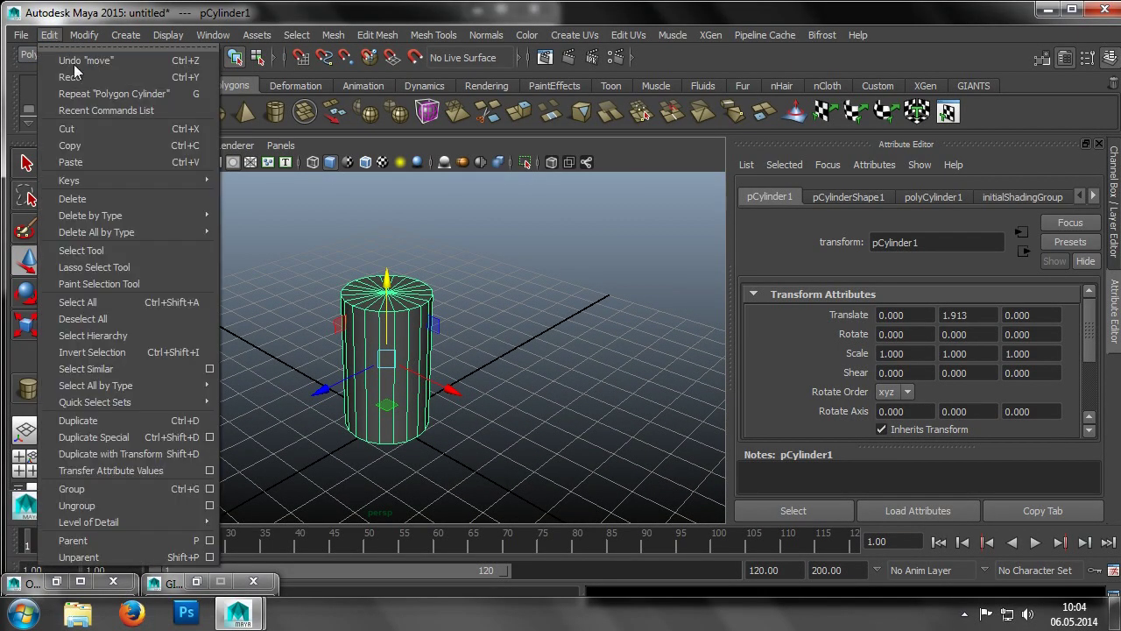
click(158, 419)
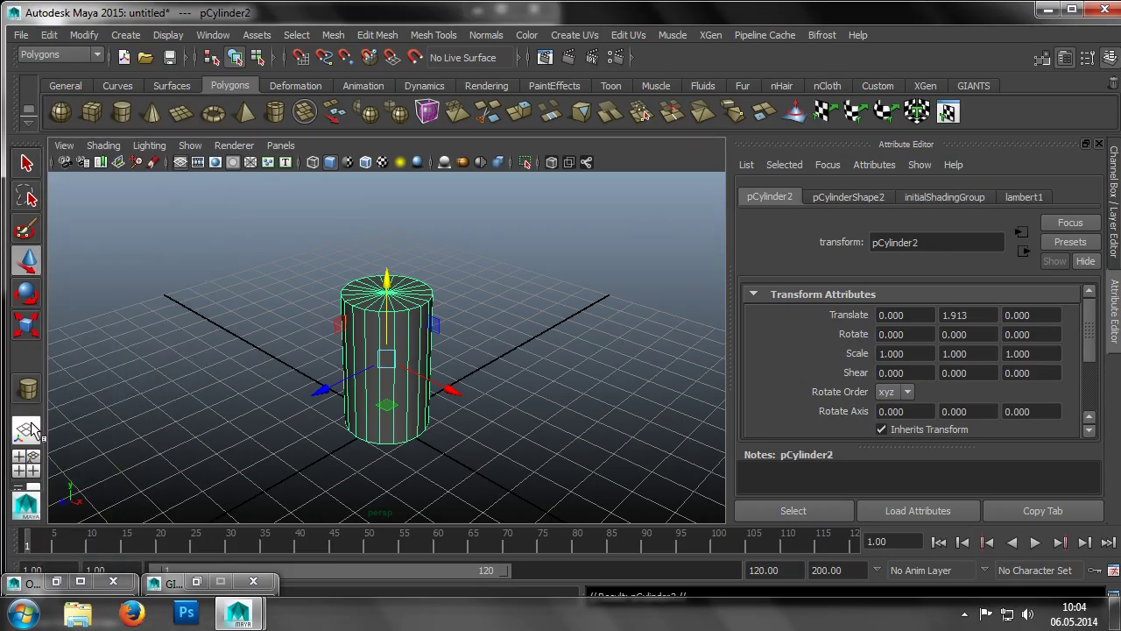
click(26, 324)
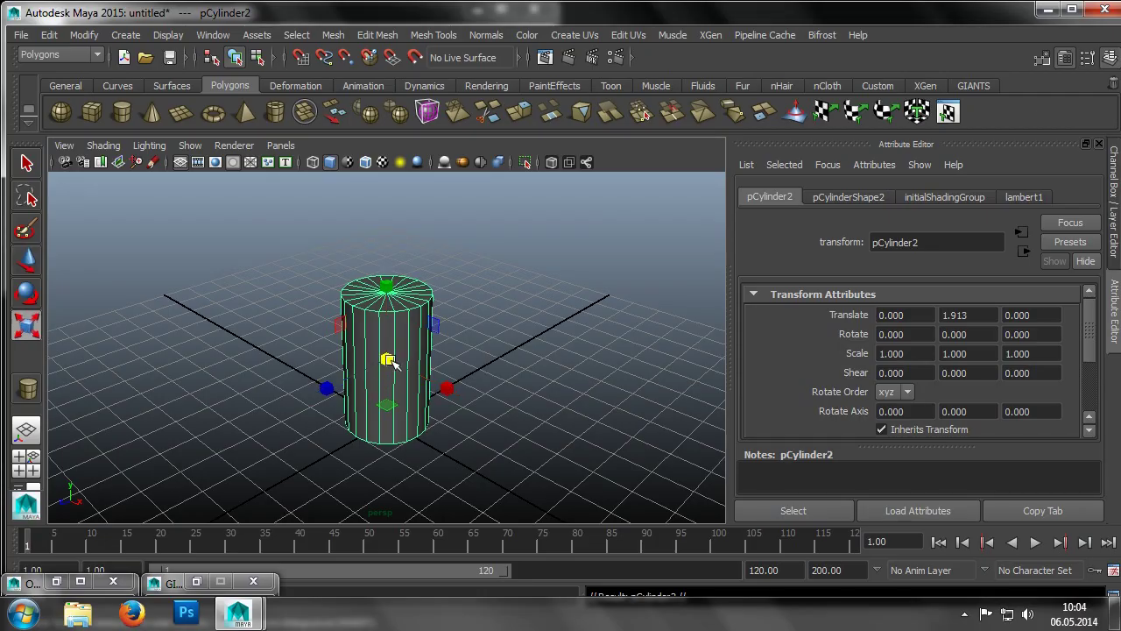
drag(387, 359, 338, 389)
drag(387, 326, 392, 166)
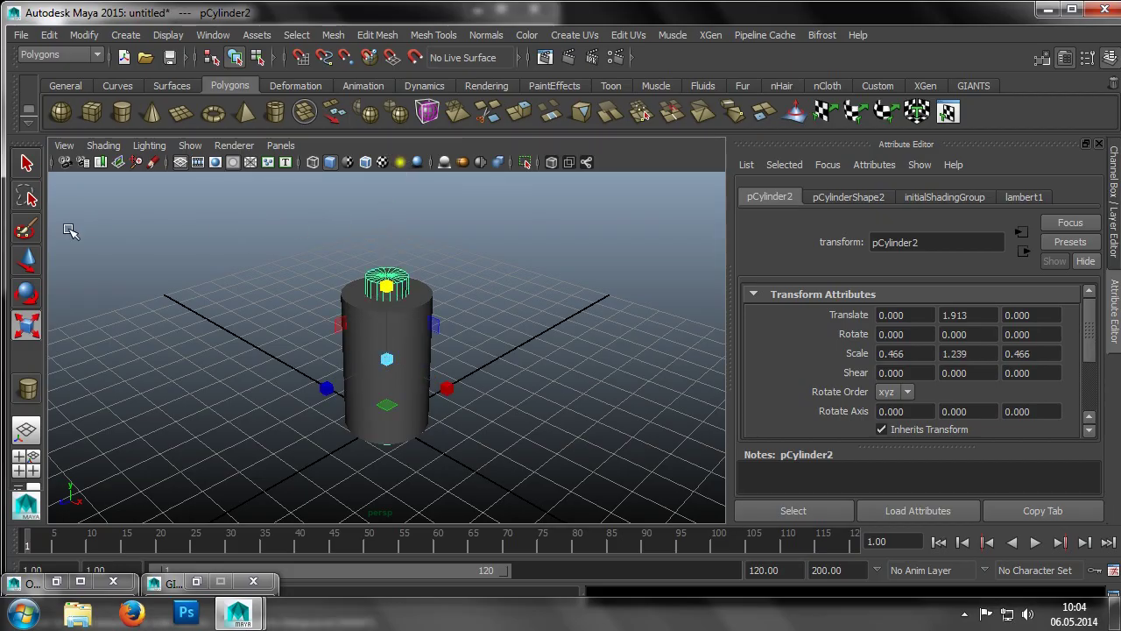
Move pCylinder2 up to Translate Y 4.440 so it stands on pCylinder1.
click(26, 261)
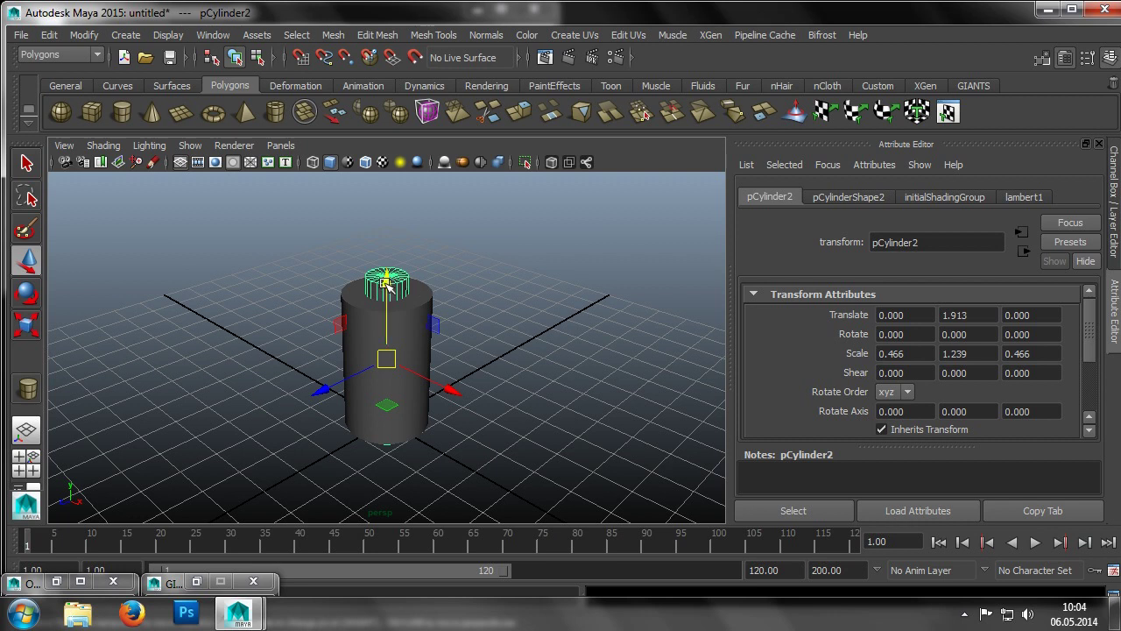
drag(394, 282, 400, 174)
alt+drag(438, 317, 417, 298)
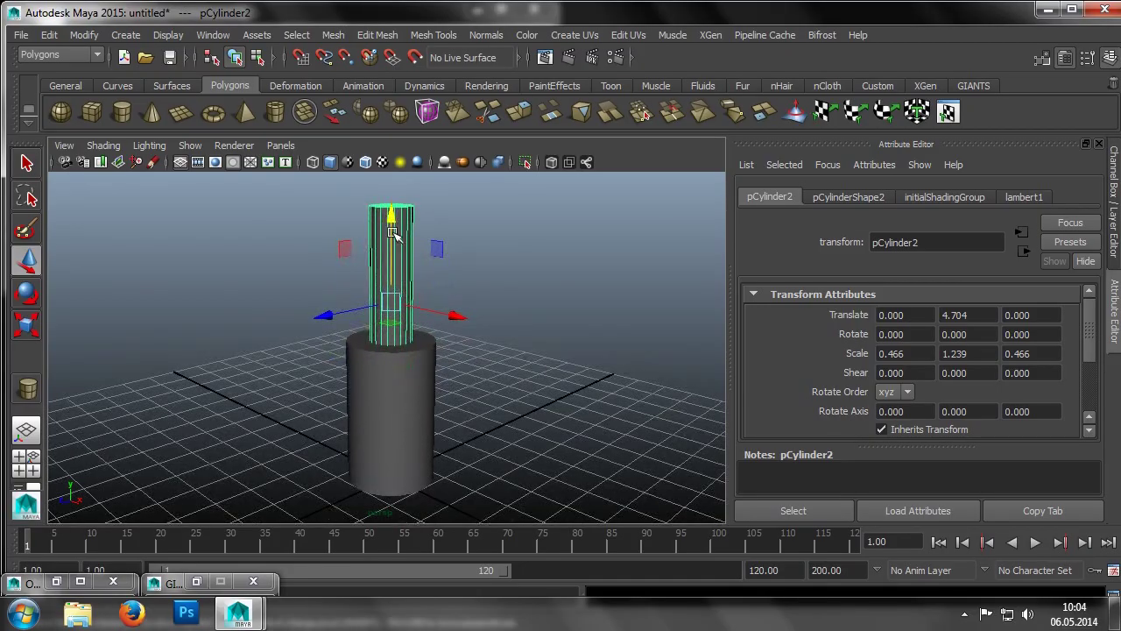
drag(393, 217, 393, 229)
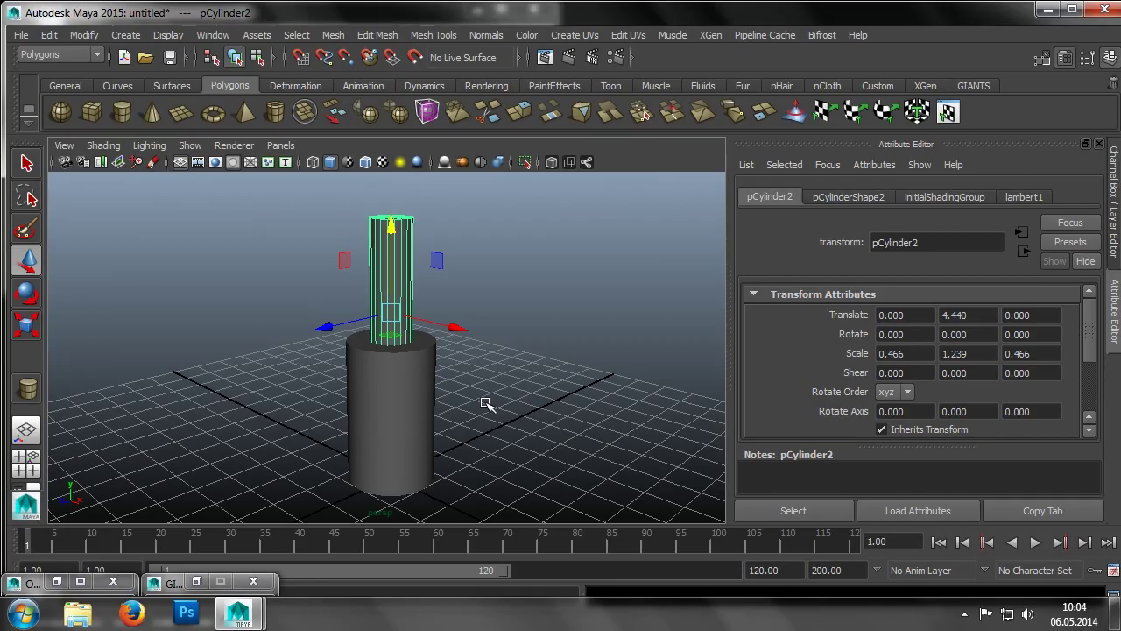
Drag pCylinder2 onto pCylinder1 in the Outliner and expand pCylinder1 to show its child.
click(486, 429)
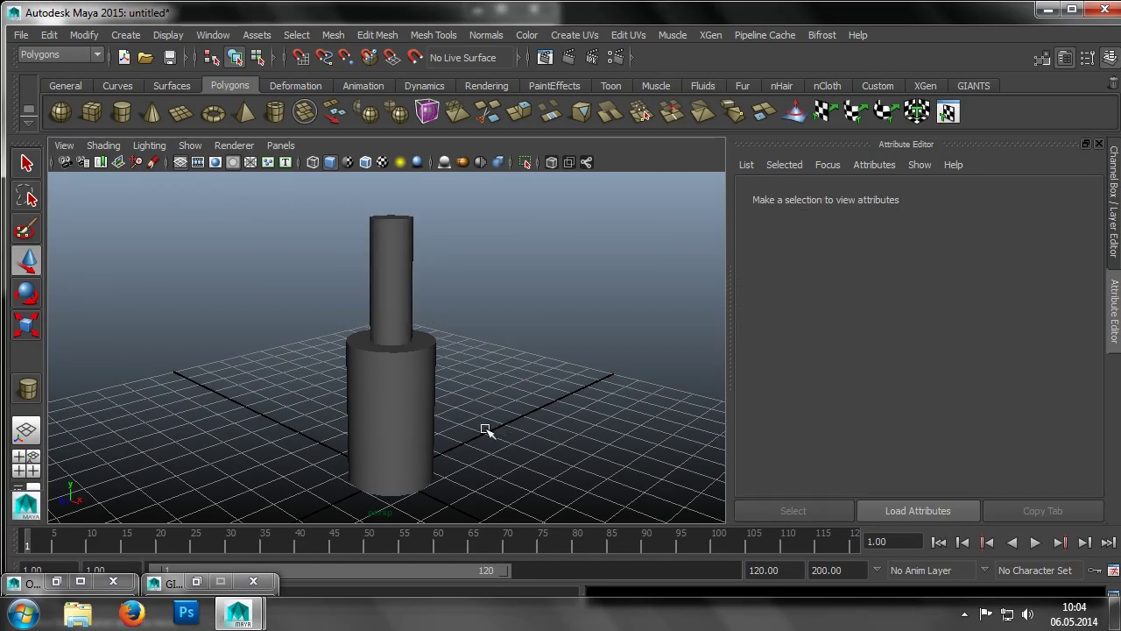
double_click(54, 587)
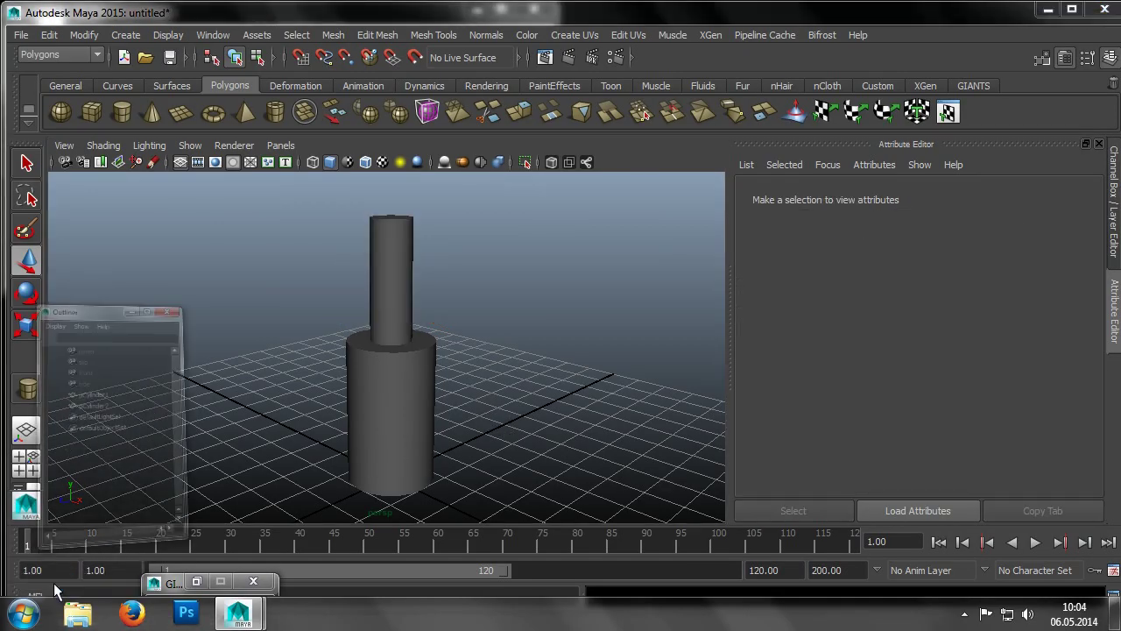
click(125, 320)
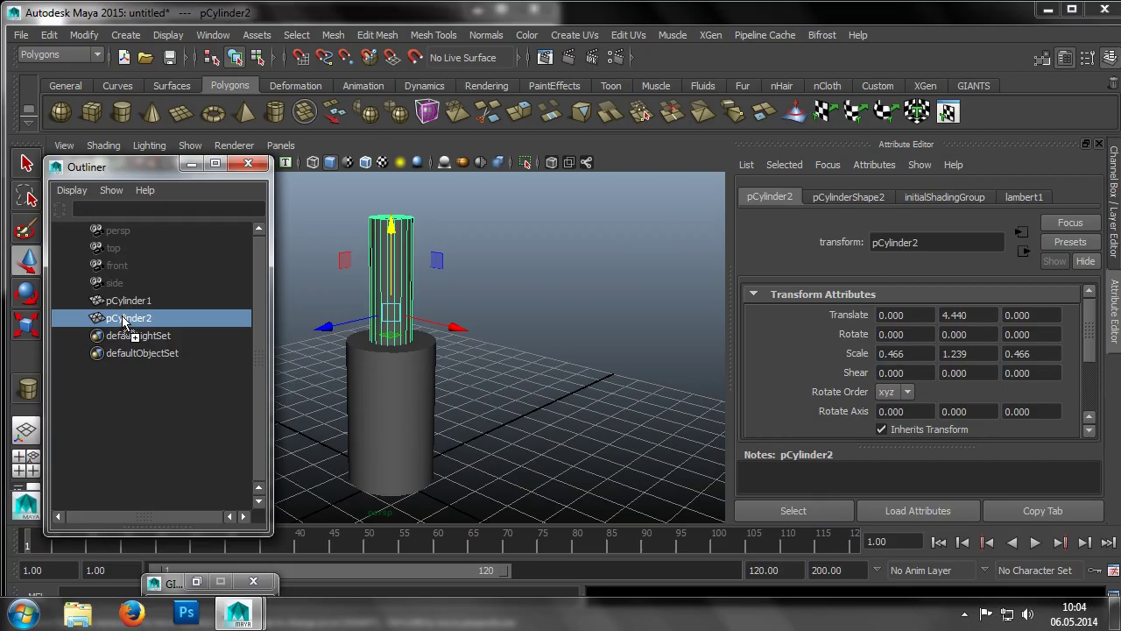
middle_drag(125, 320, 122, 302)
click(79, 301)
click(74, 301)
click(567, 282)
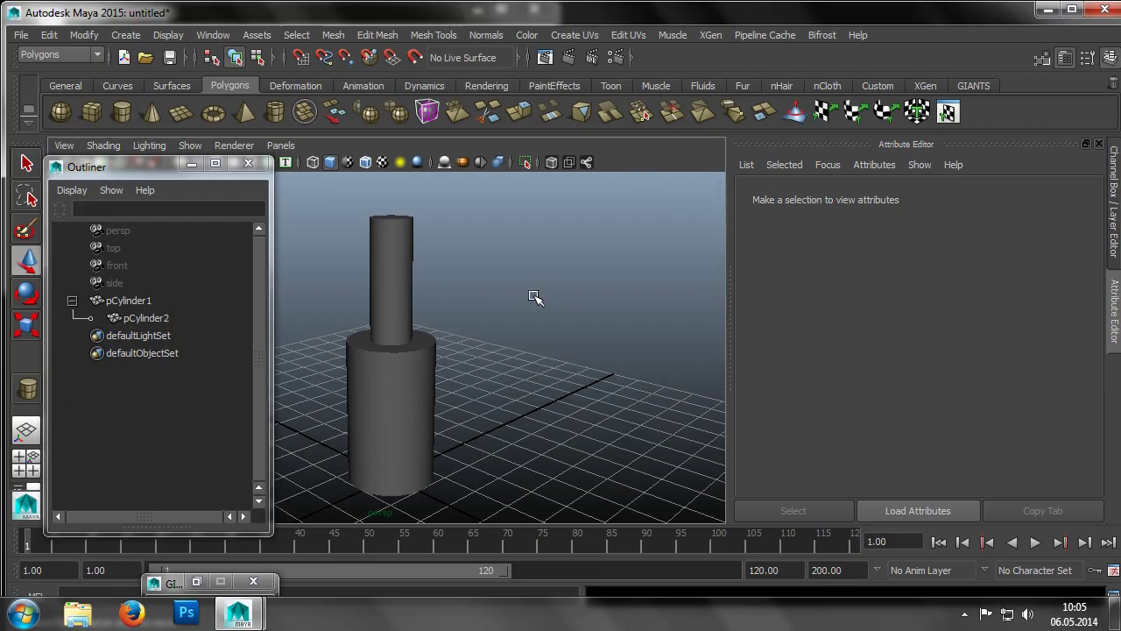
Move pCylinder1's pivot down to its base using the front view.
click(431, 382)
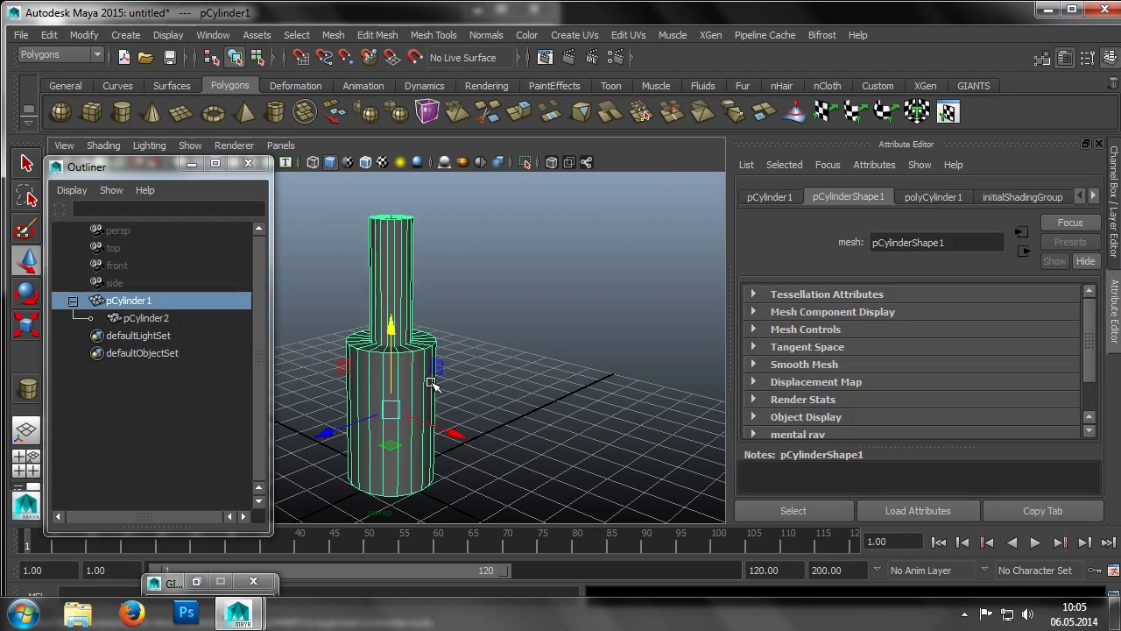
key(Insert)
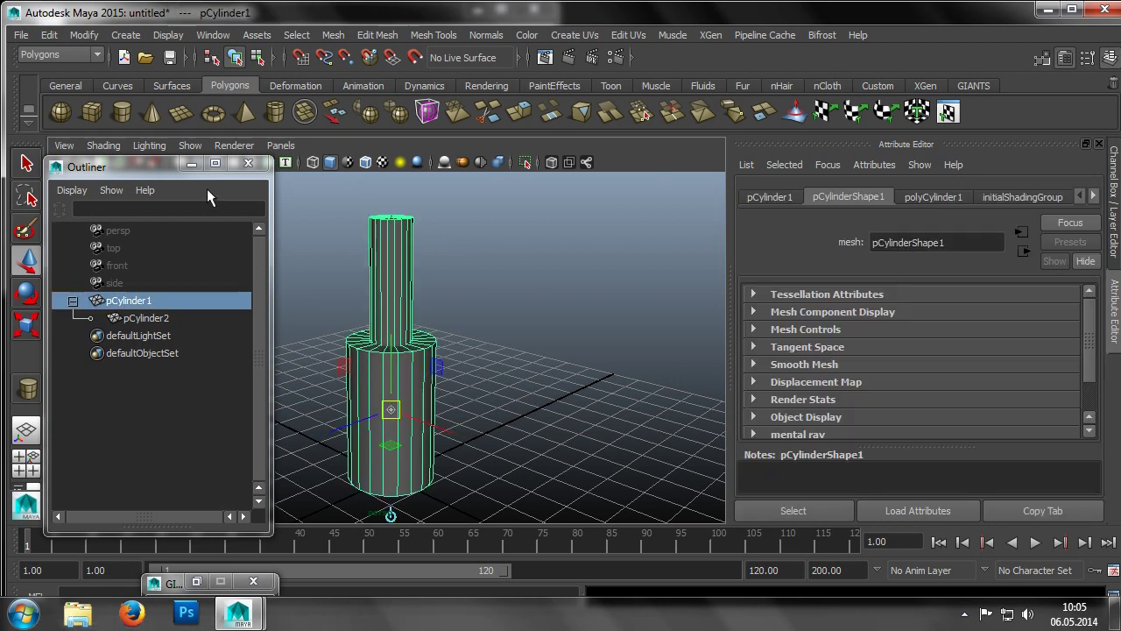
click(192, 163)
click(29, 470)
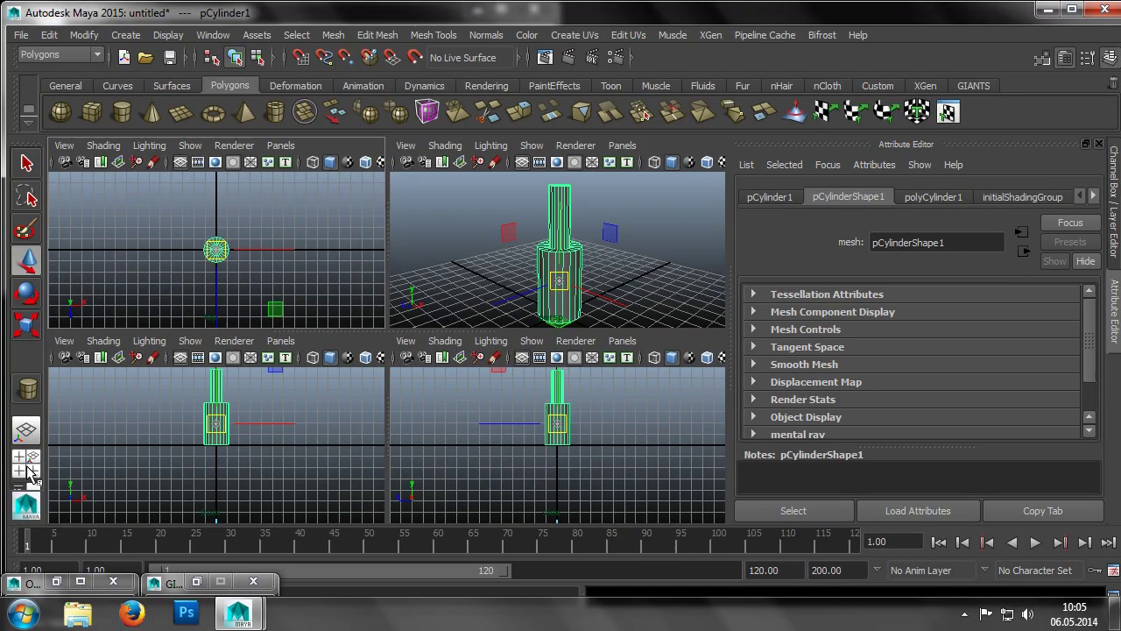
key(f)
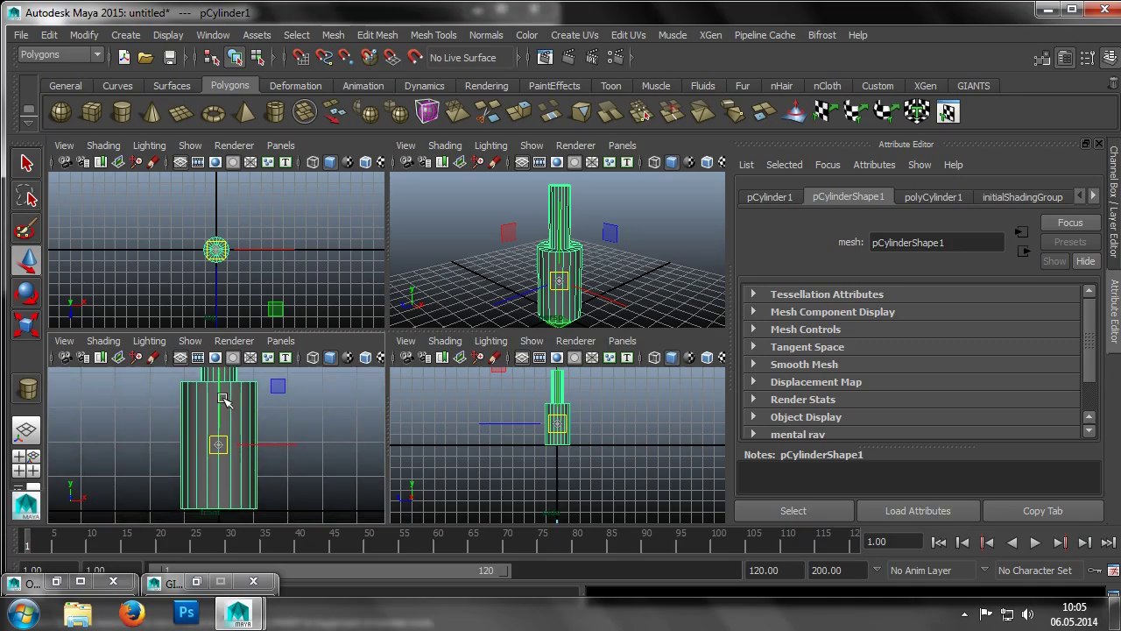
drag(220, 401, 222, 462)
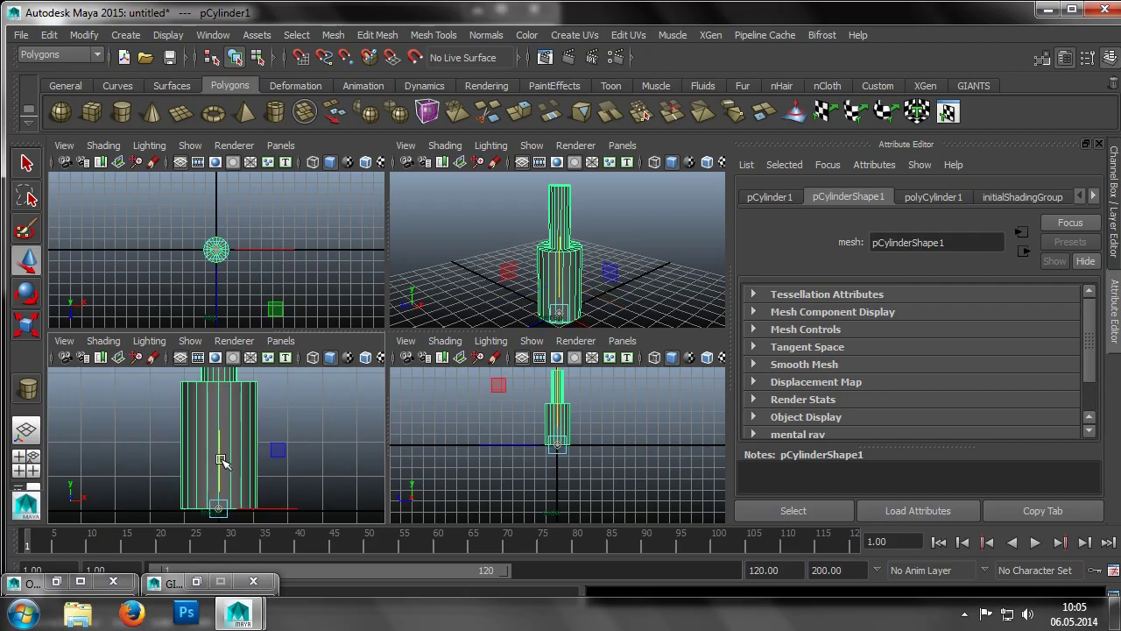
click(19, 457)
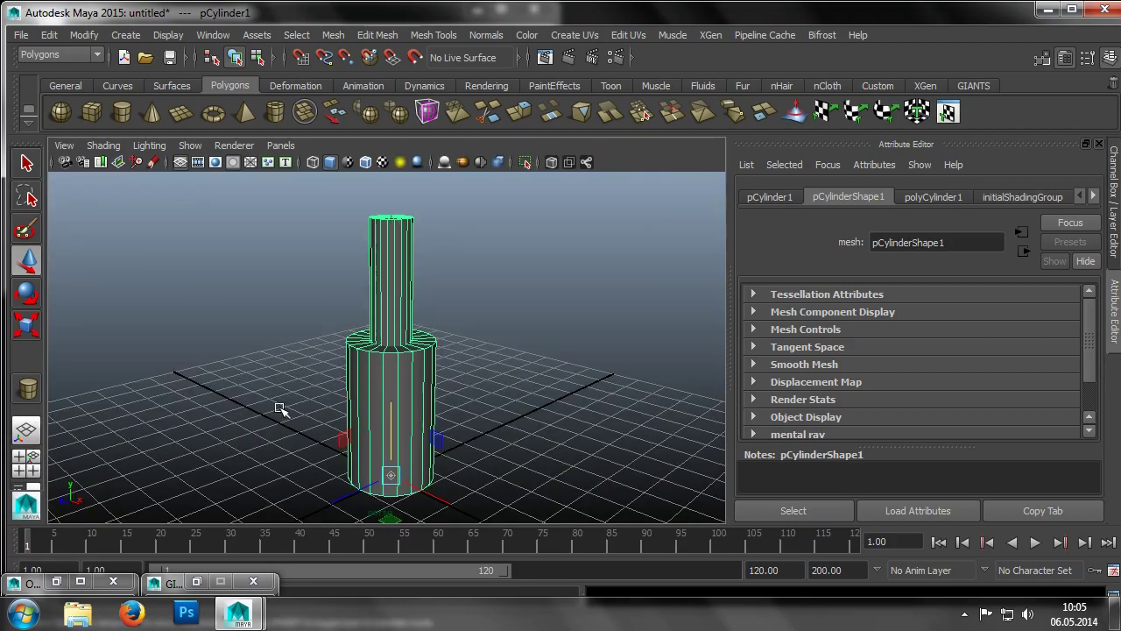
Lower pCylinder2's pivot into the body of the wider cylinder in wireframe front view.
click(400, 303)
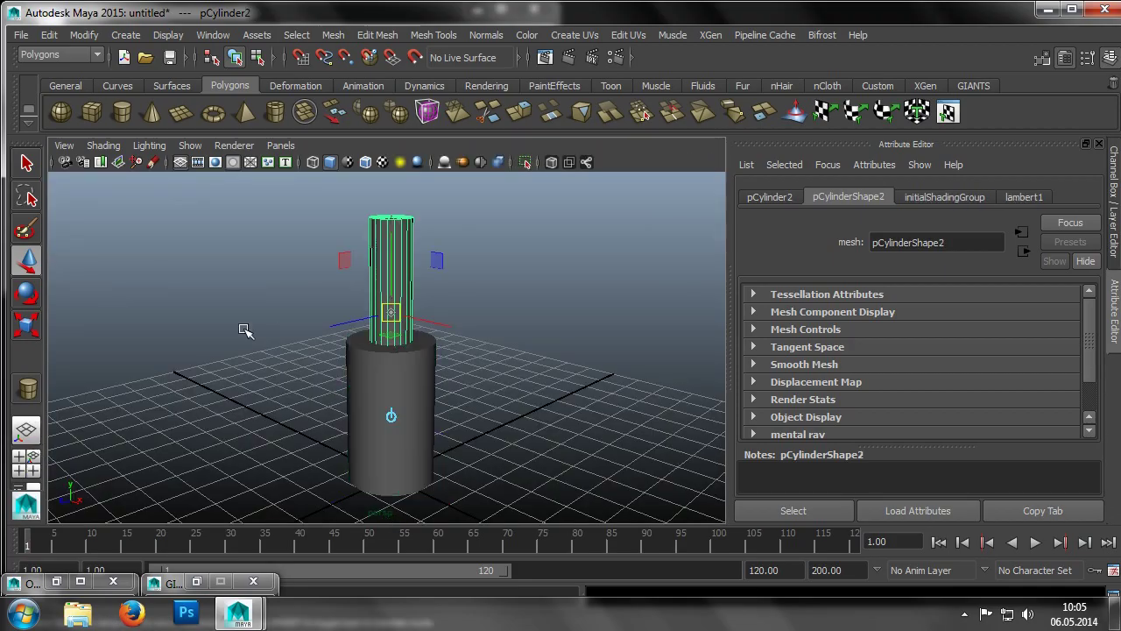
click(18, 456)
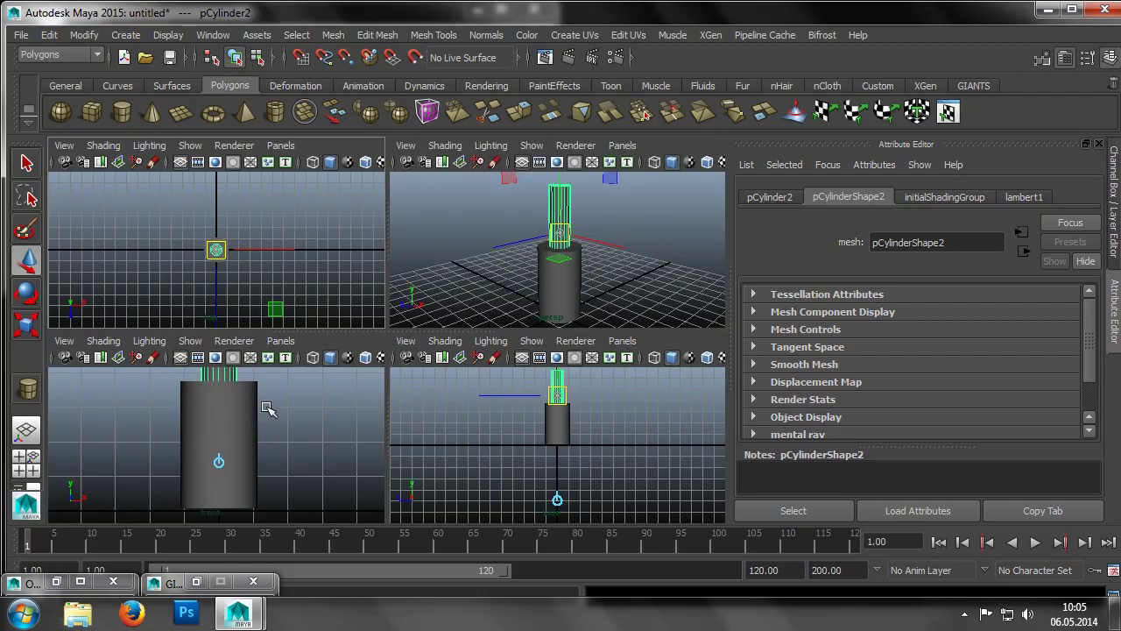
alt+middle_drag(267, 409, 262, 439)
key(4)
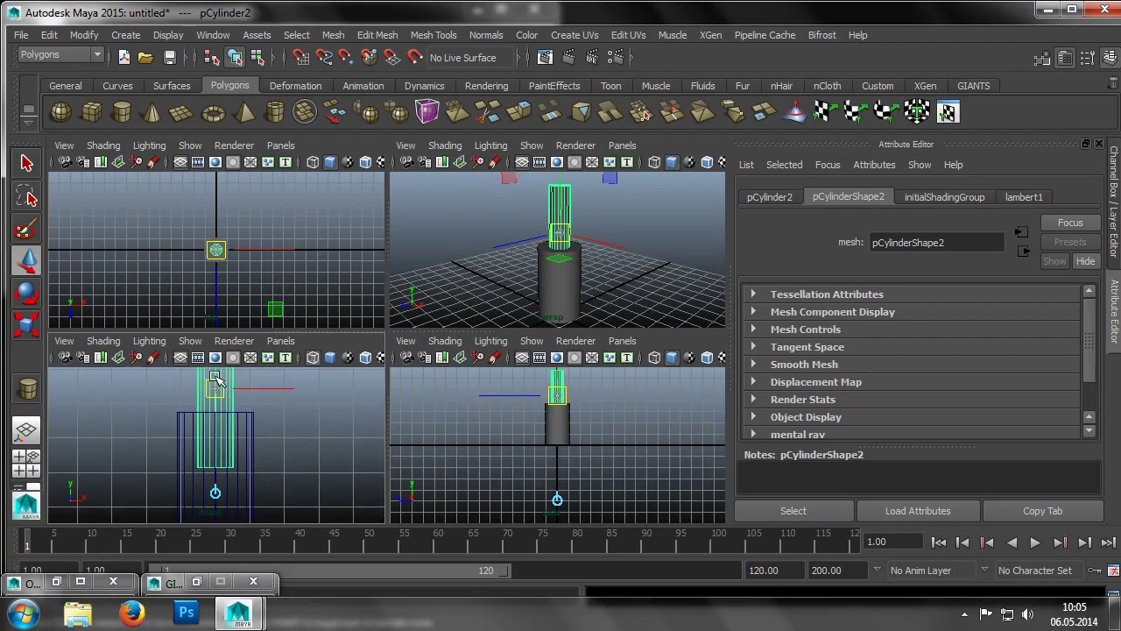
drag(217, 377, 221, 450)
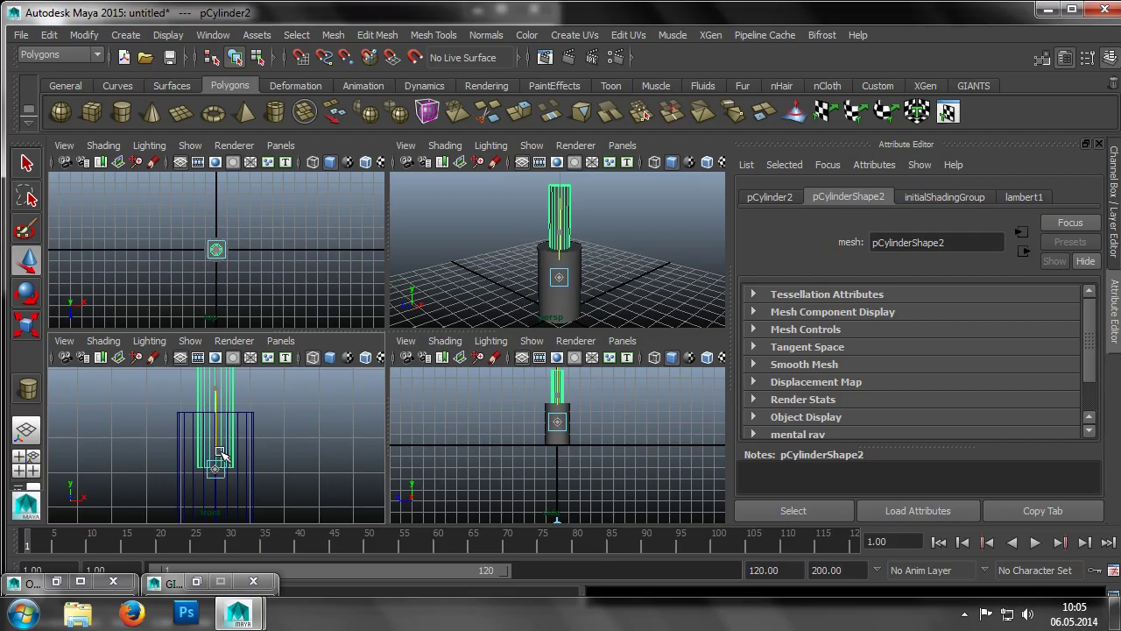
key(r)
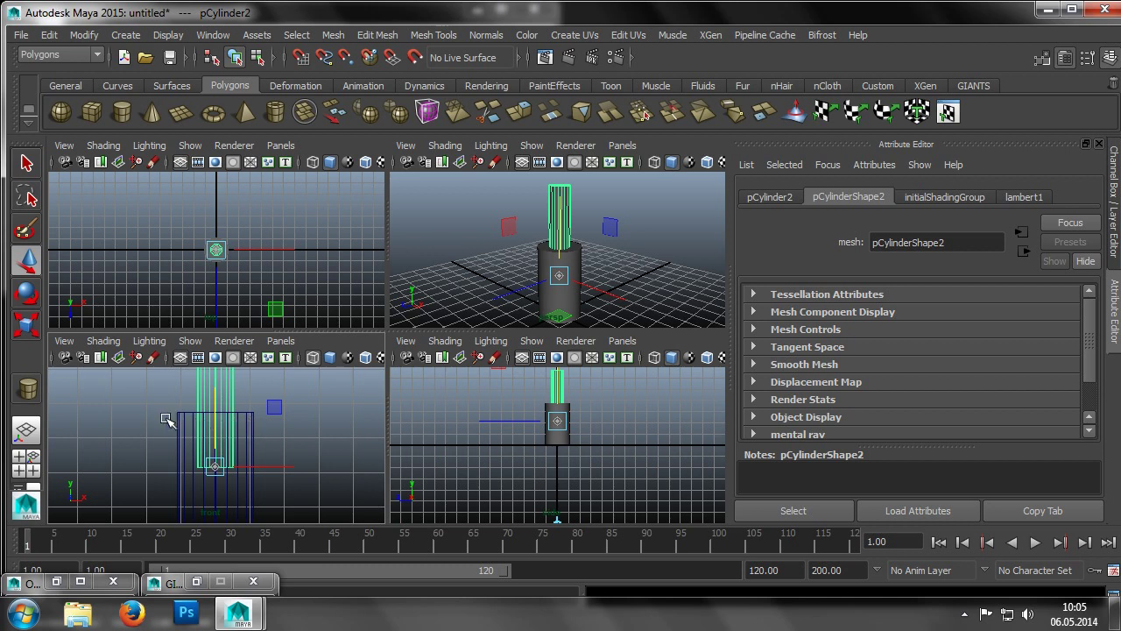
click(26, 430)
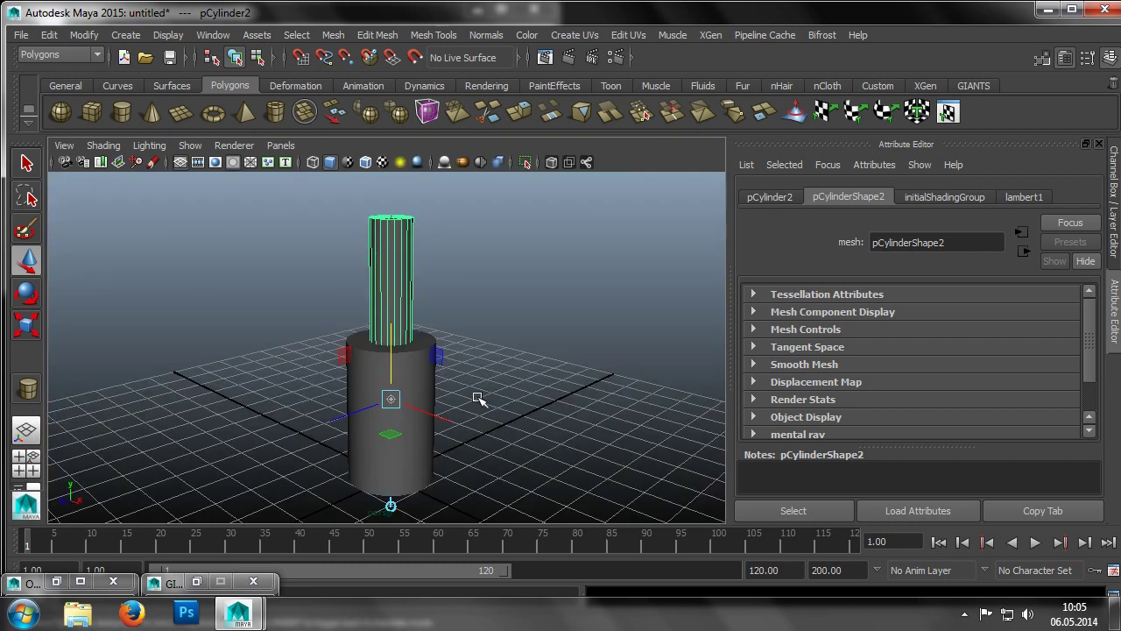
Select pCylinder1 and inspect its Translate Y value in the Attribute Editor.
click(419, 383)
click(783, 197)
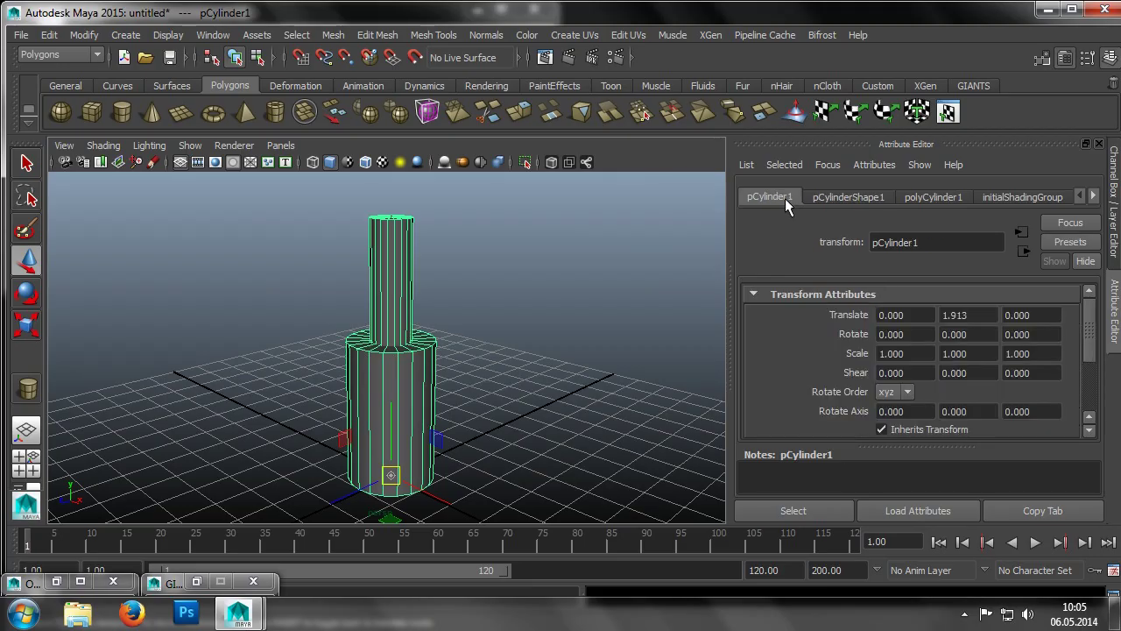
click(956, 315)
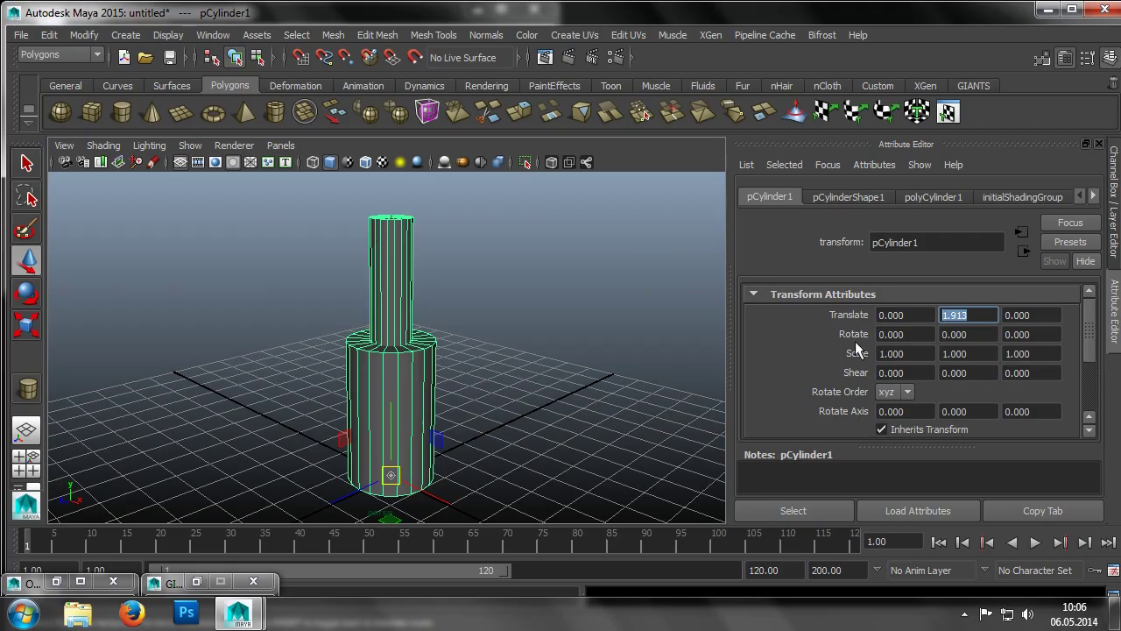
Apply FreezeToPivot to pCylinder2 in GIANTS I3D Tools, then confirm pCylinder1's Translate Y is 0.060.
click(55, 582)
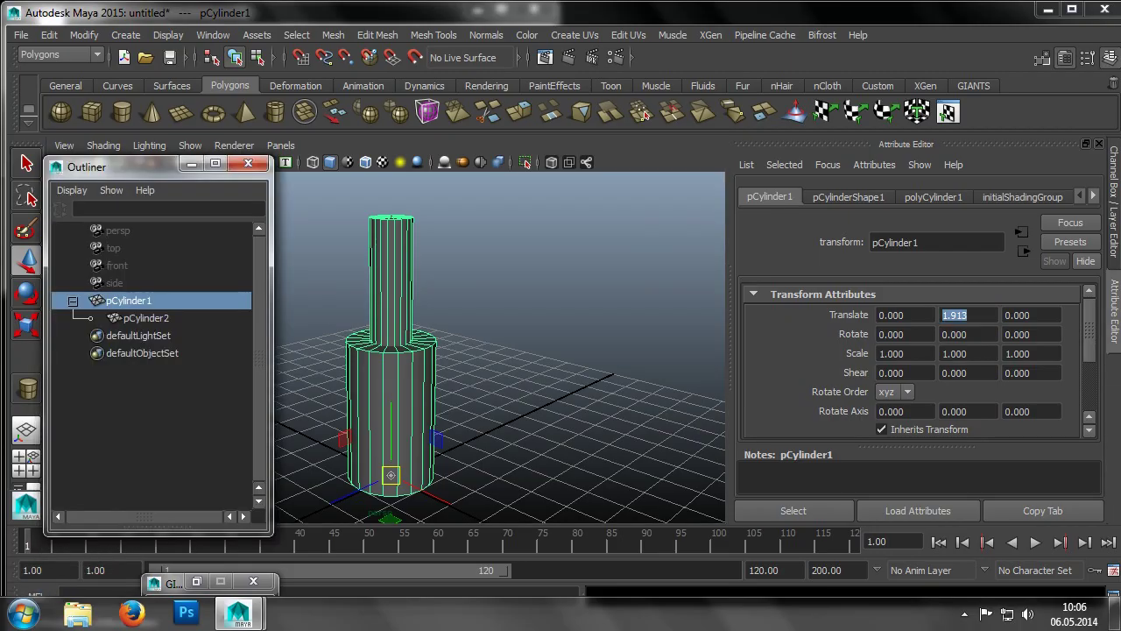
click(123, 321)
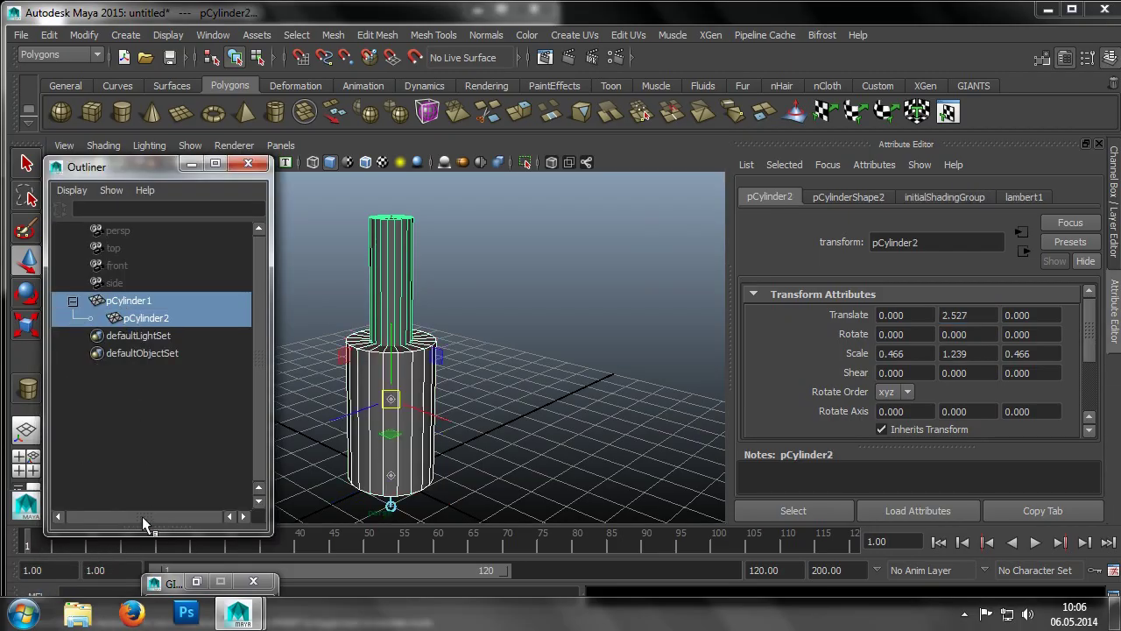
click(202, 580)
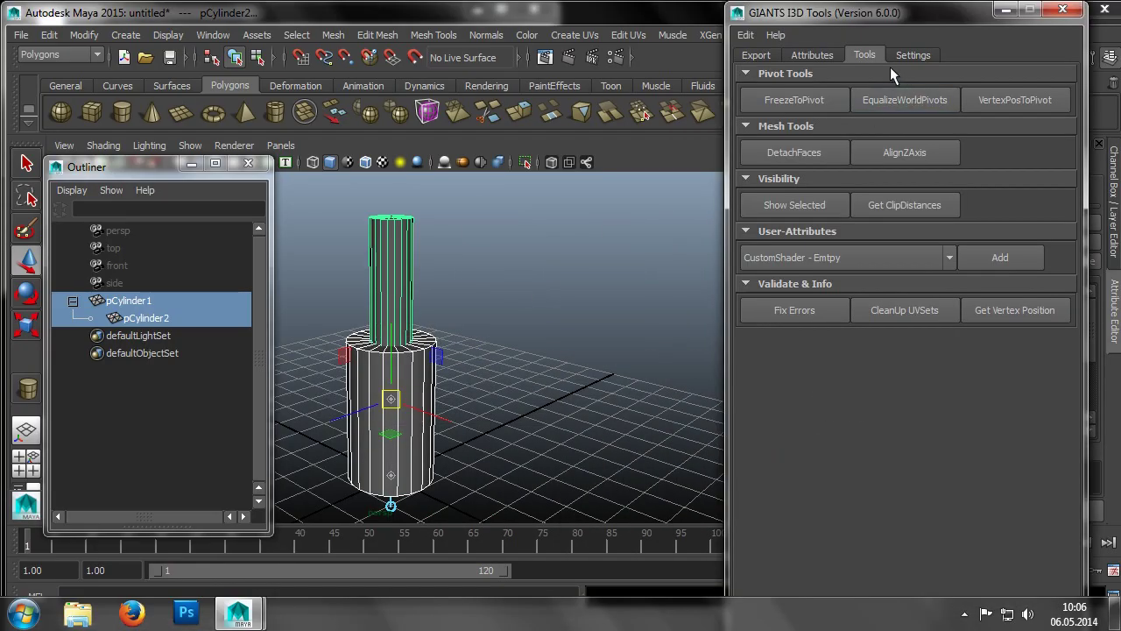
click(831, 100)
click(1005, 8)
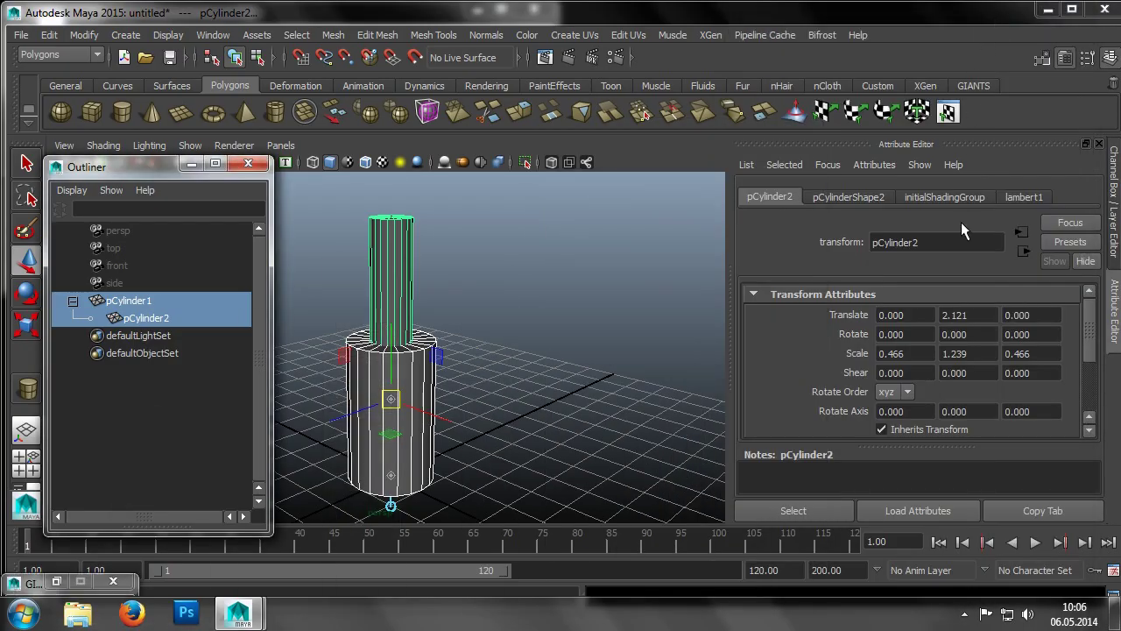
click(420, 386)
click(967, 314)
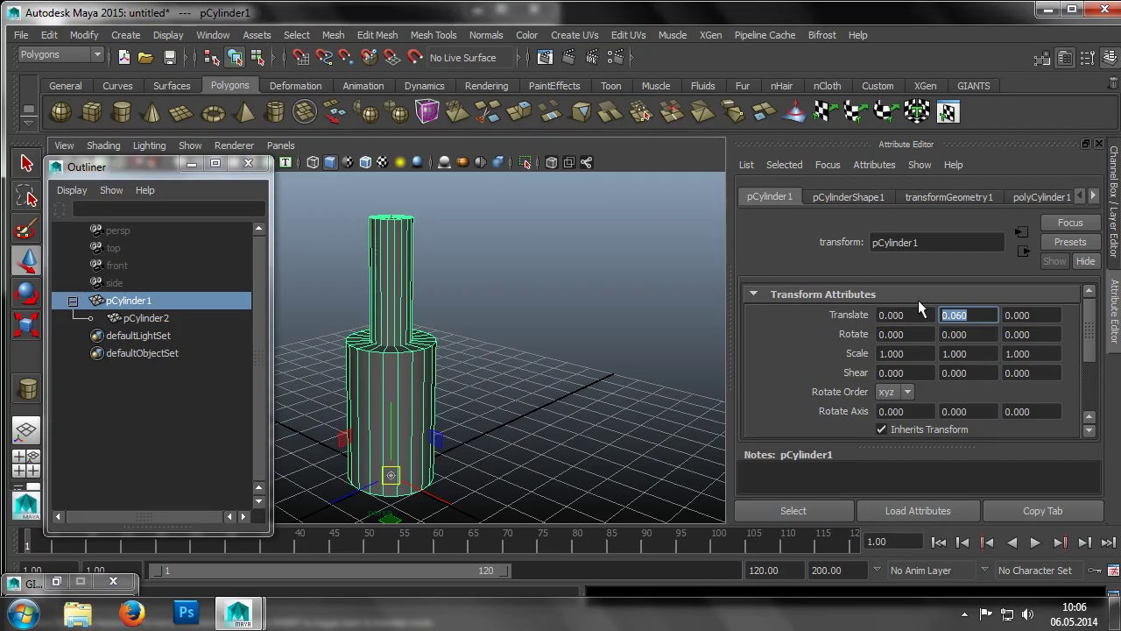
Create an empty group, null1, and activate its vertical move axis.
click(191, 163)
click(127, 36)
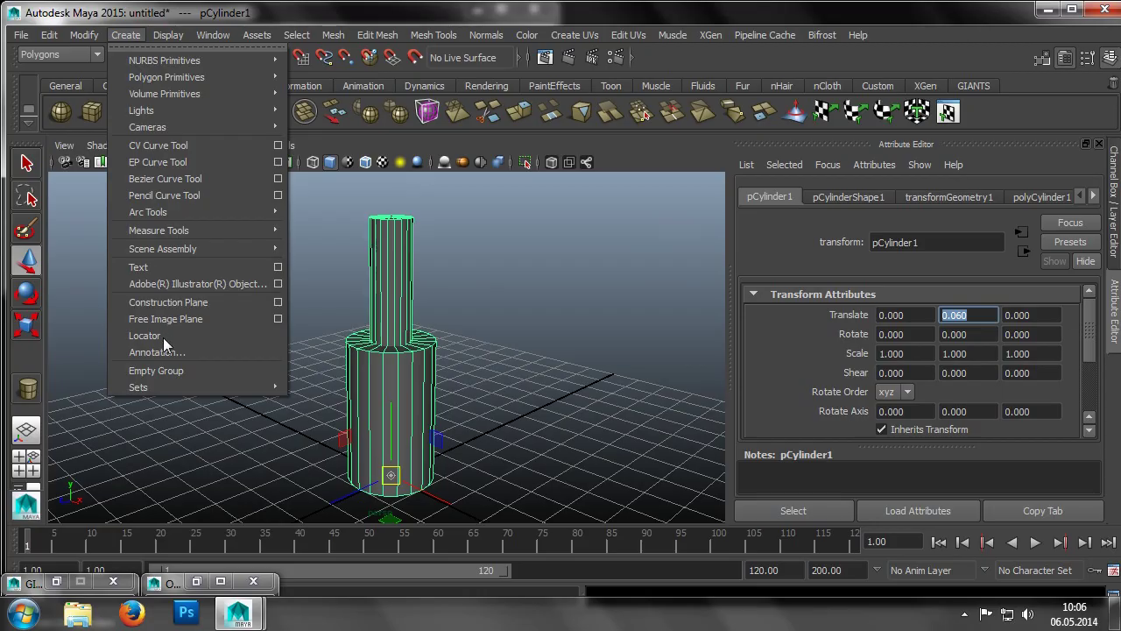
click(167, 370)
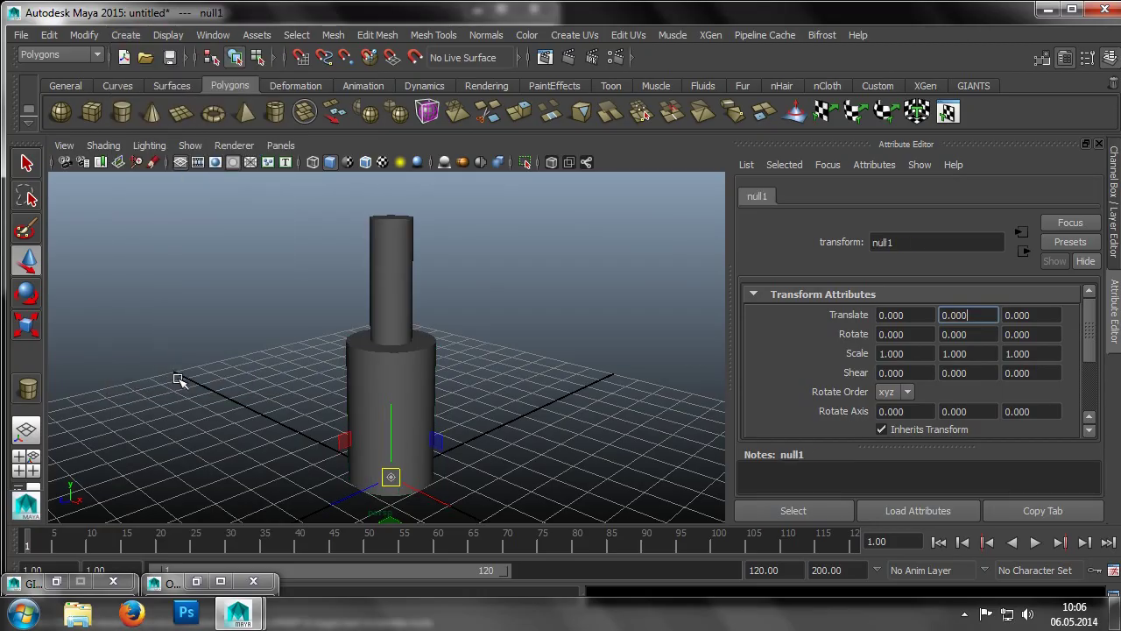
click(386, 447)
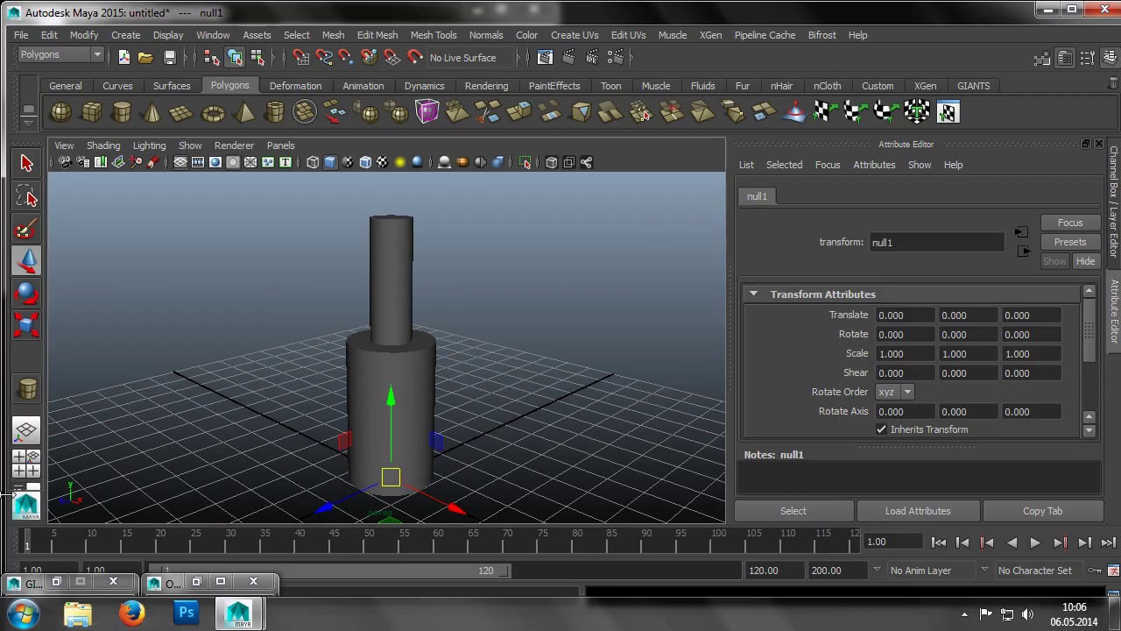
Parent null1 under pCylinder2 in the Outliner.
click(56, 581)
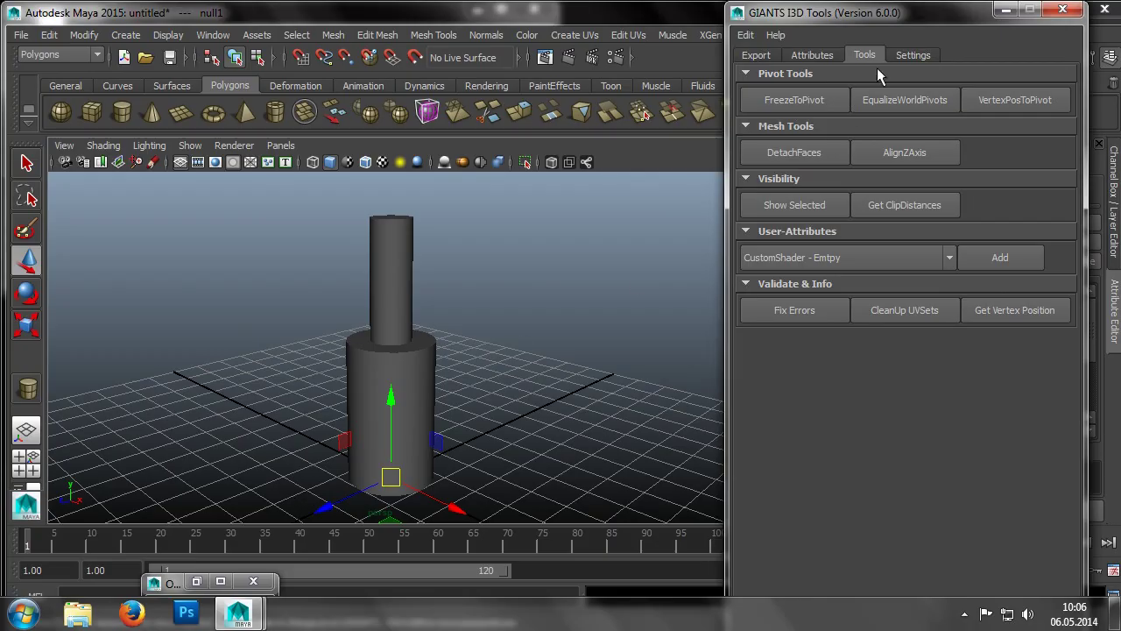
click(1003, 12)
click(197, 580)
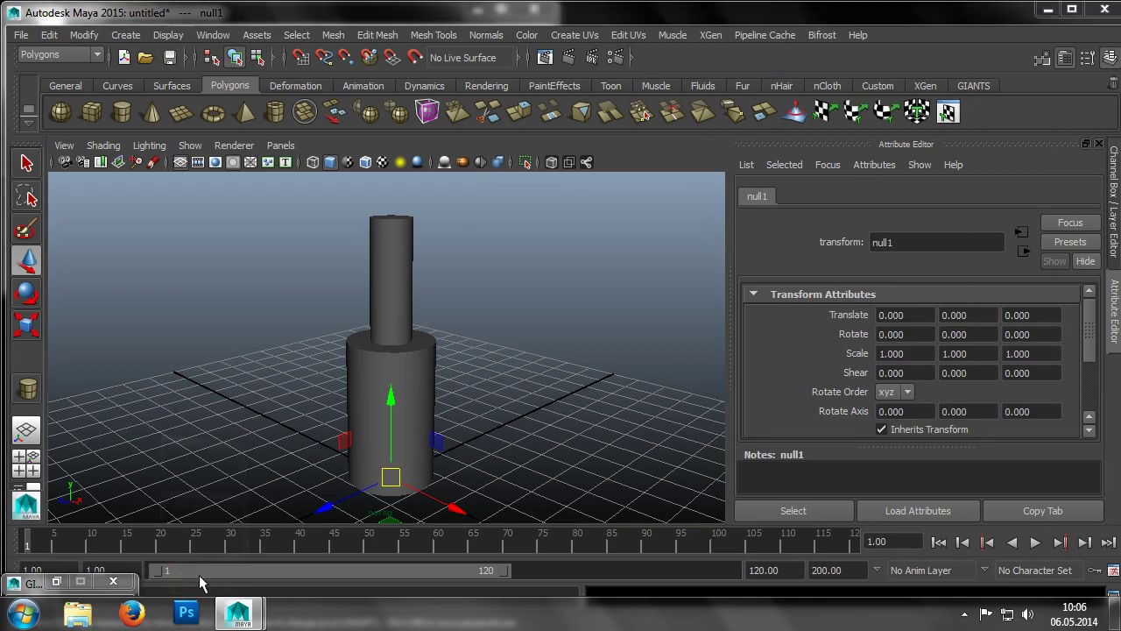
middle_drag(134, 335, 146, 318)
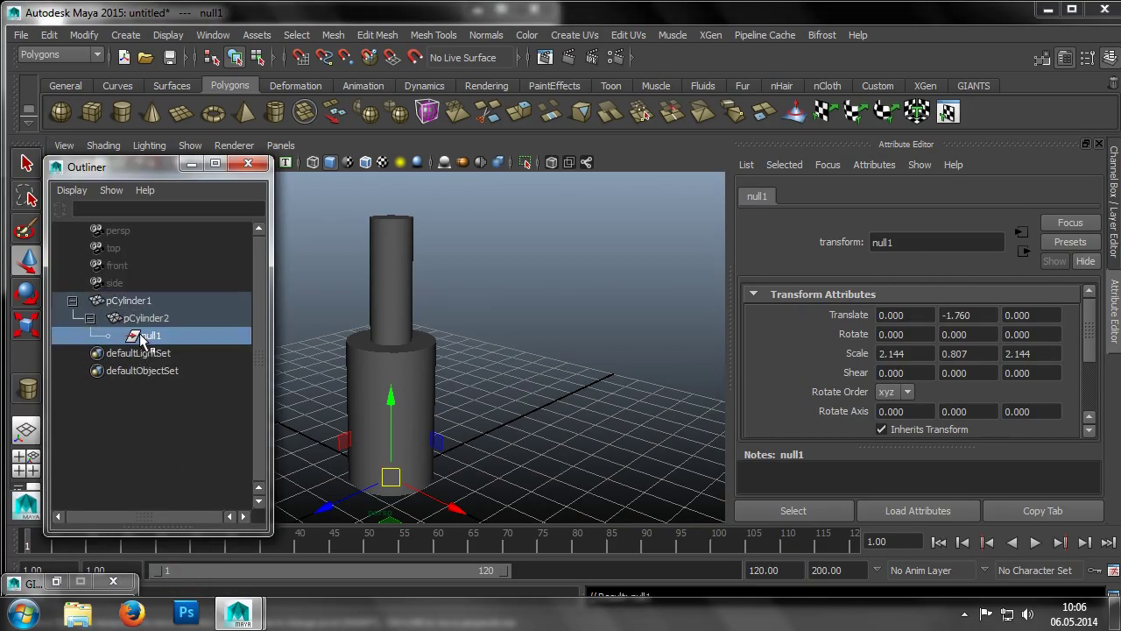
click(189, 166)
In the four-view layout, raise null1 along Y to Translate Y 3.638, then 3.665.
click(25, 457)
scroll(240, 433, down, 4)
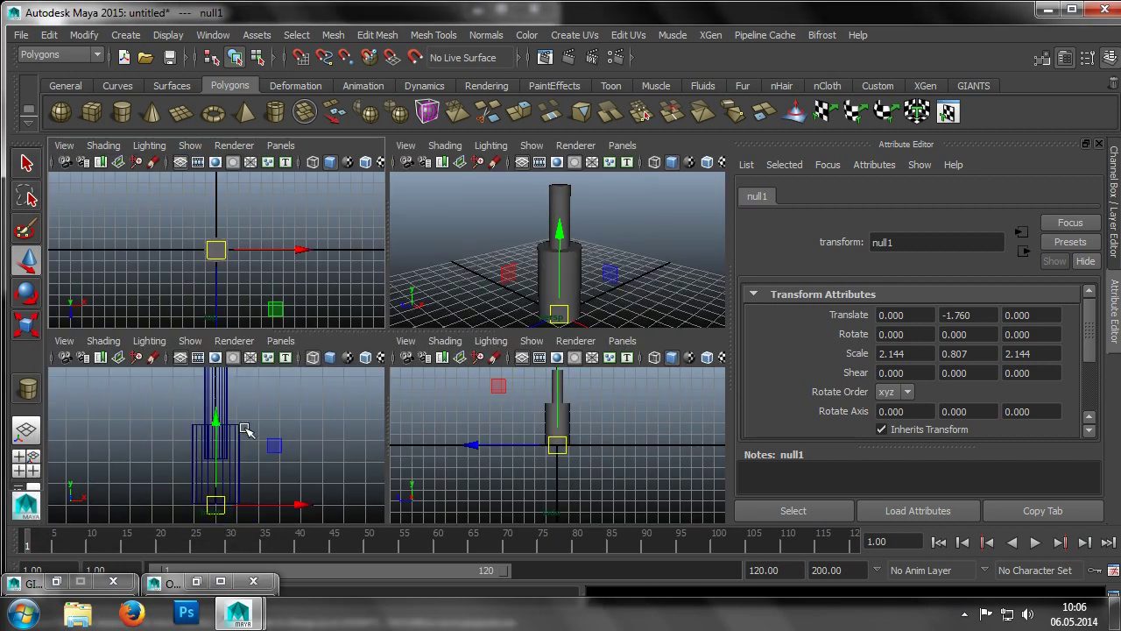
click(217, 452)
drag(217, 452, 219, 396)
scroll(219, 396, up, 5)
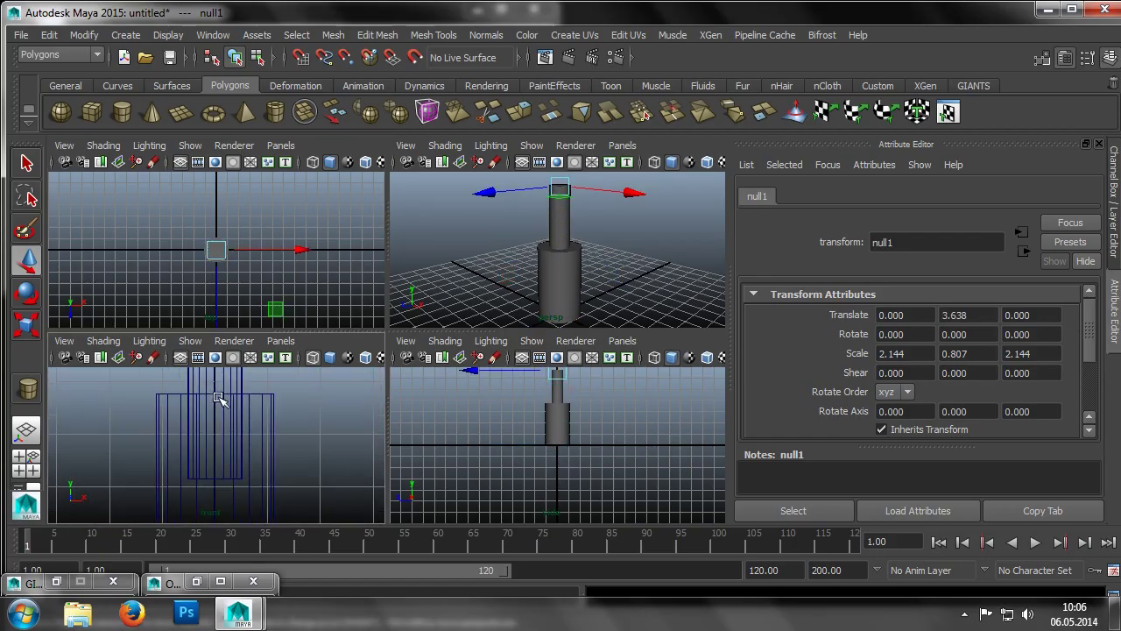
scroll(225, 482, down, 4)
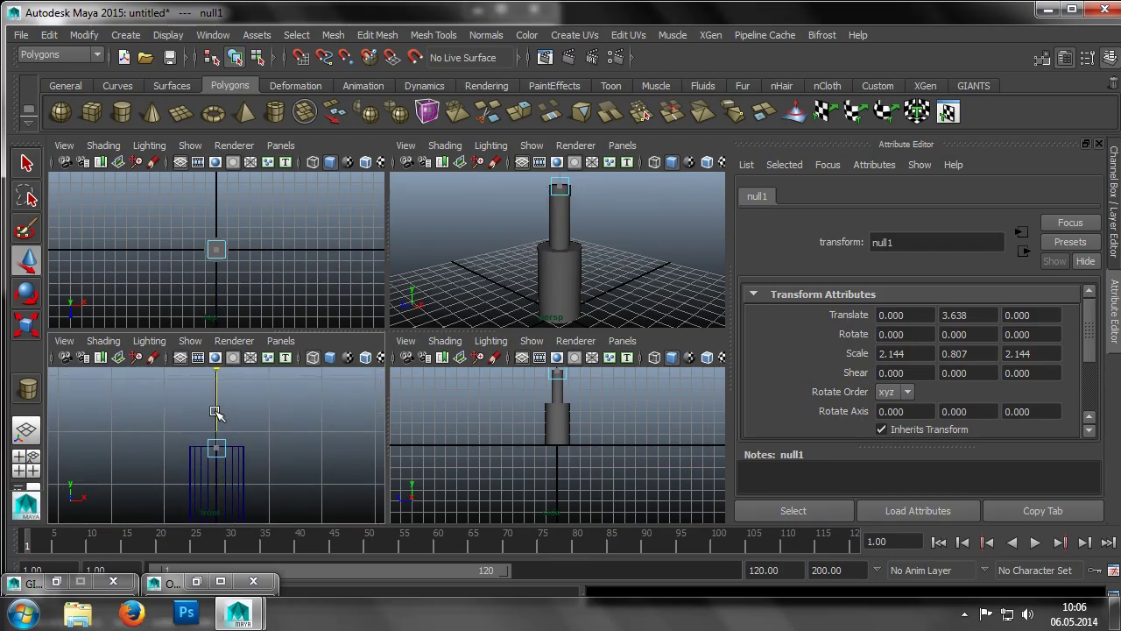
drag(217, 413, 215, 411)
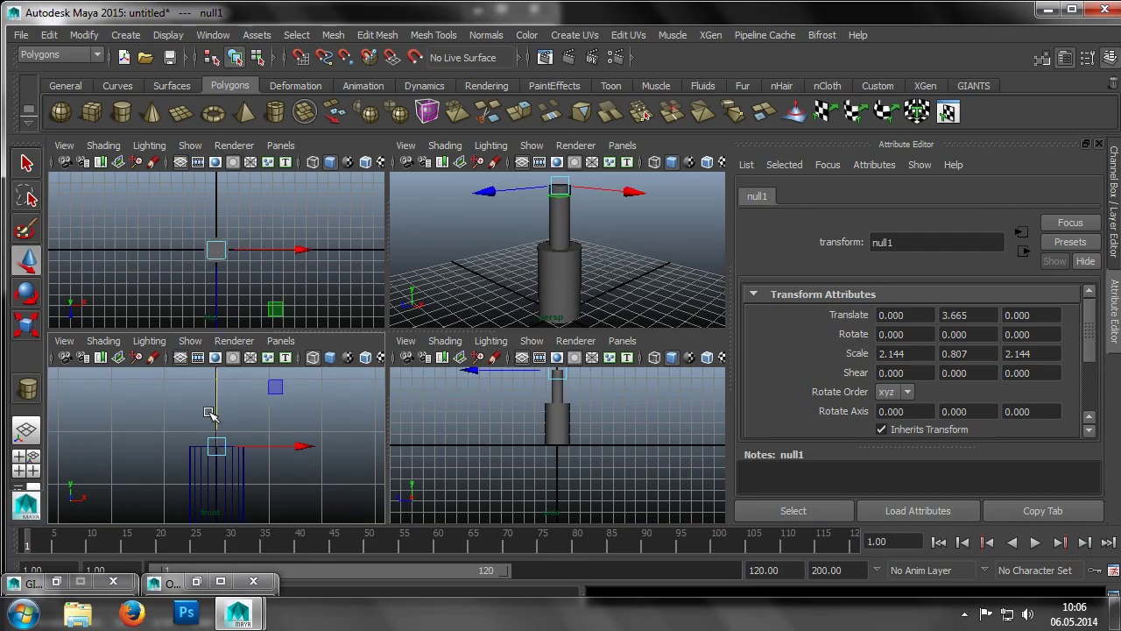
Switch to a single perspective view and select null1 under pCylinder2 in the Outliner.
click(25, 429)
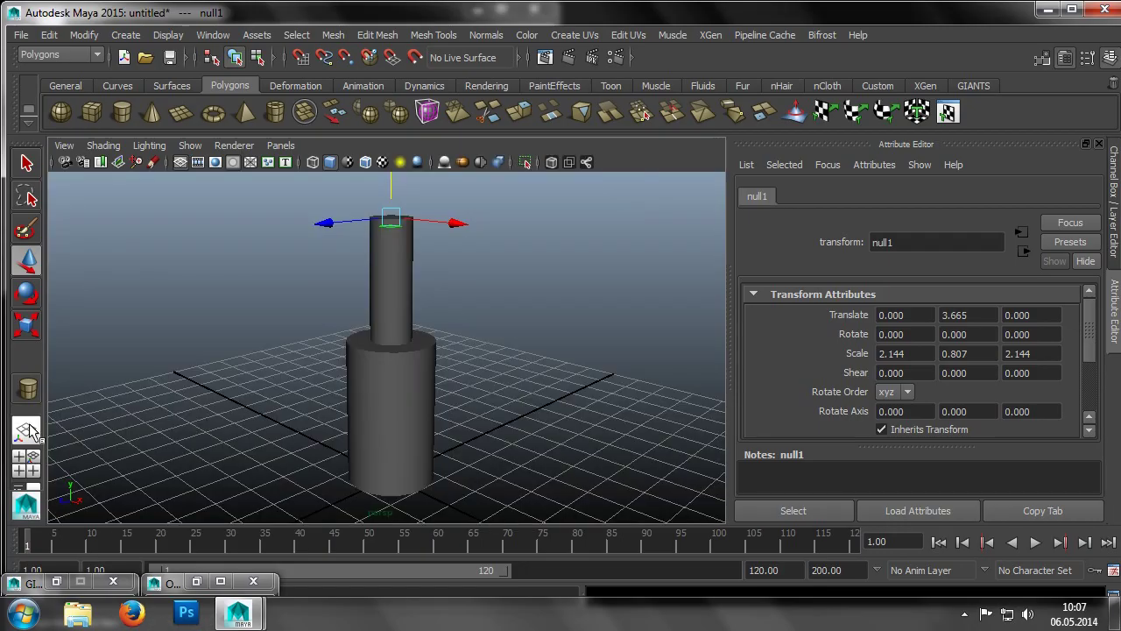
scroll(343, 346, down, 4)
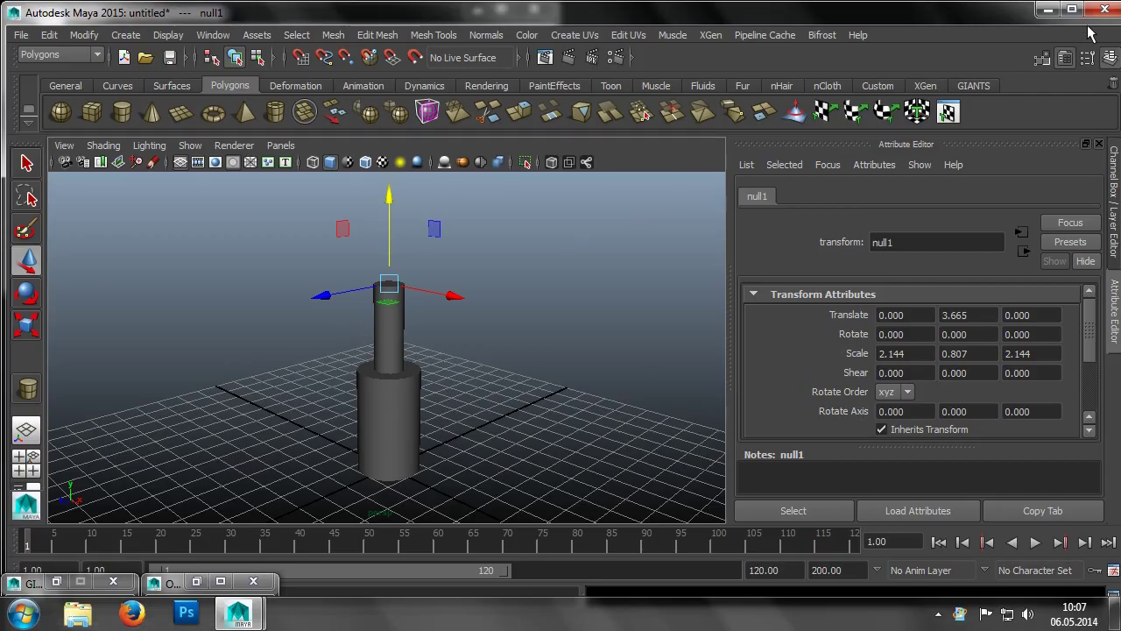
click(1087, 58)
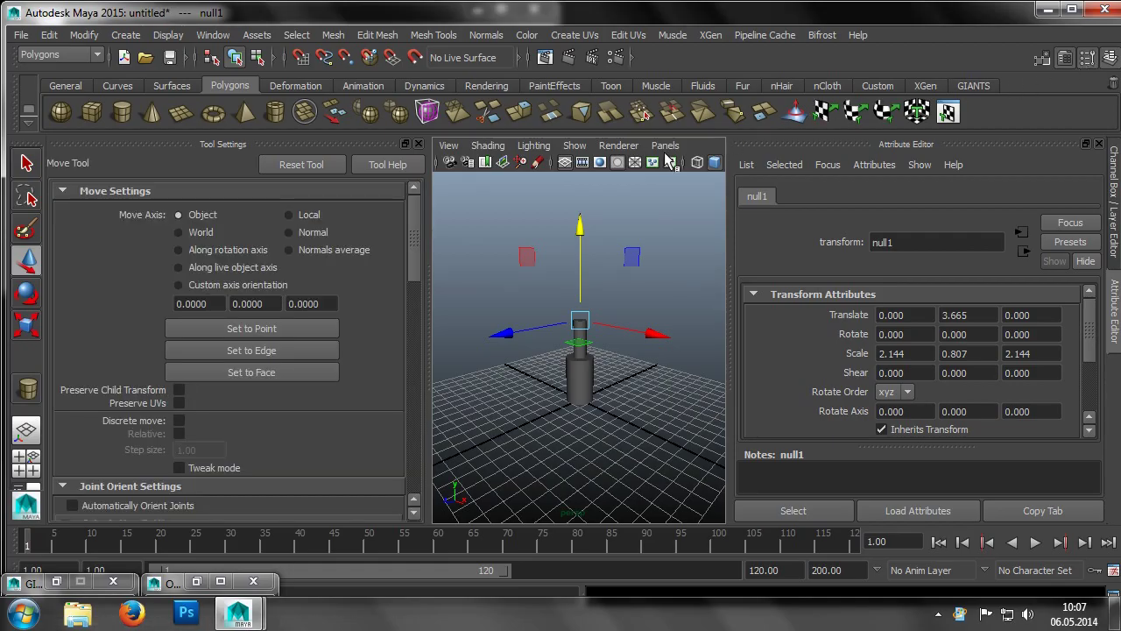
key(Down)
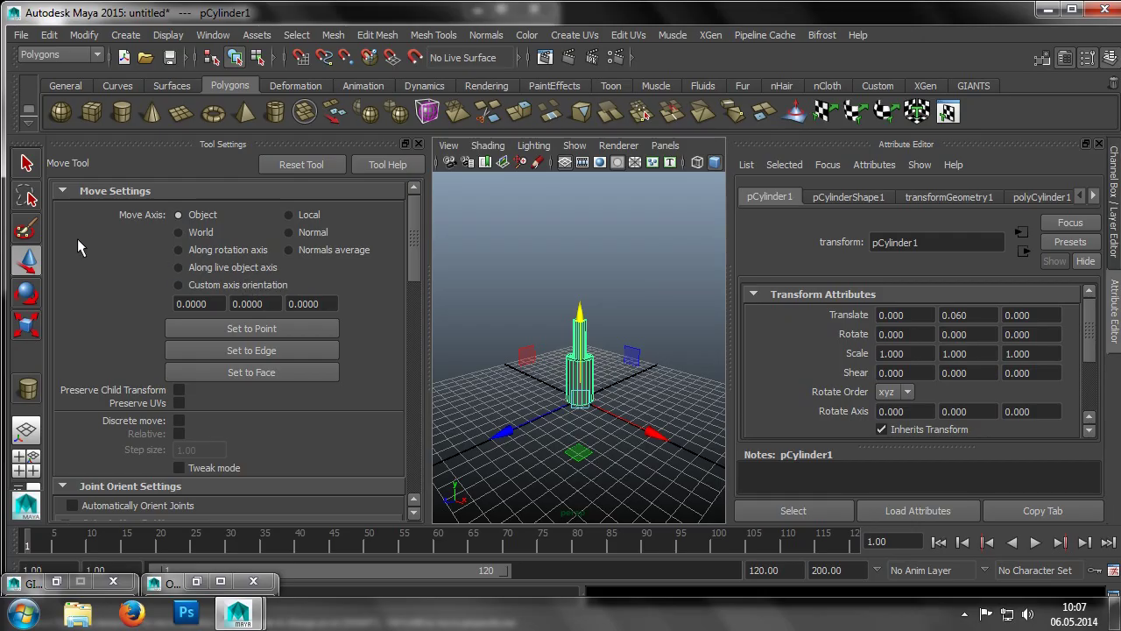
click(418, 144)
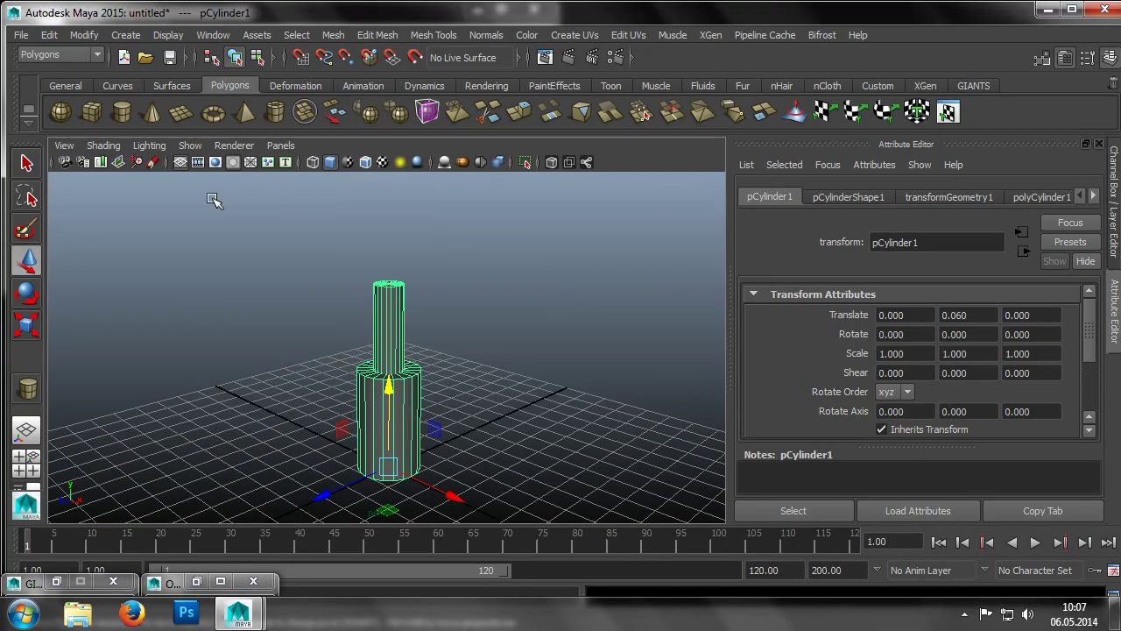
double_click(27, 261)
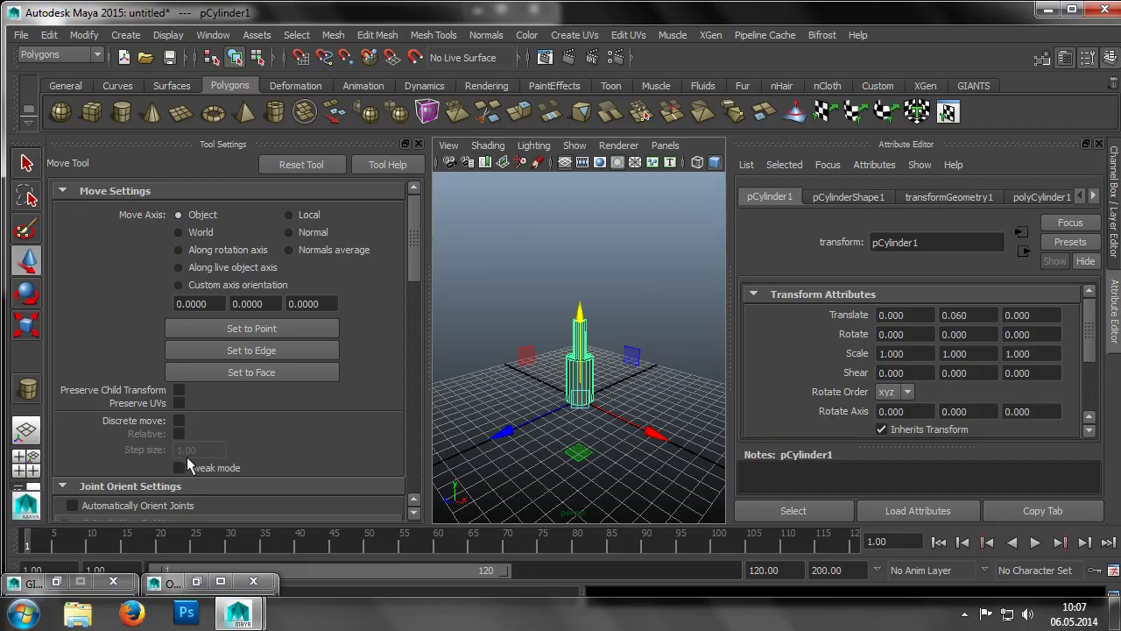
click(195, 580)
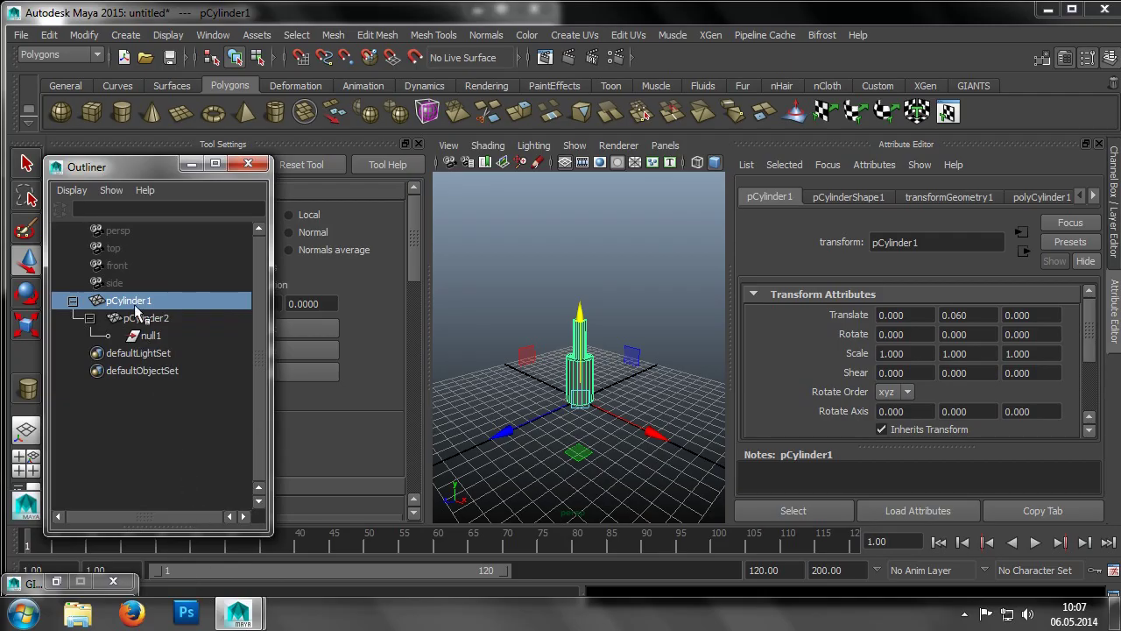
click(153, 338)
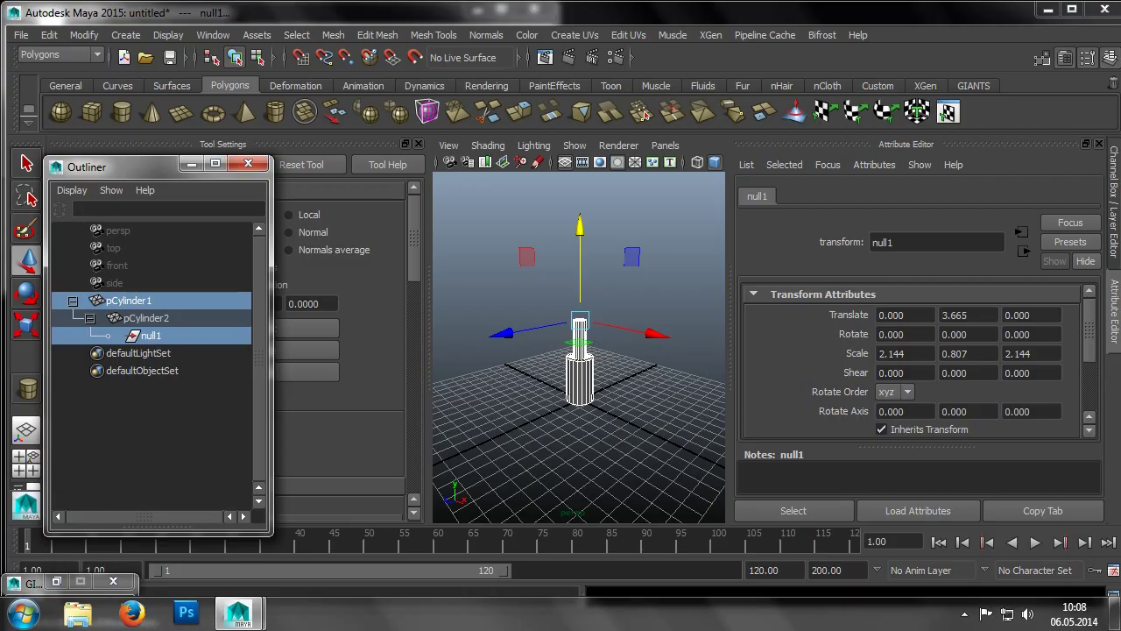
Run GIANTS AlignZAxis on the cylinder hierarchy, ending with pCylinder1 selected.
click(56, 581)
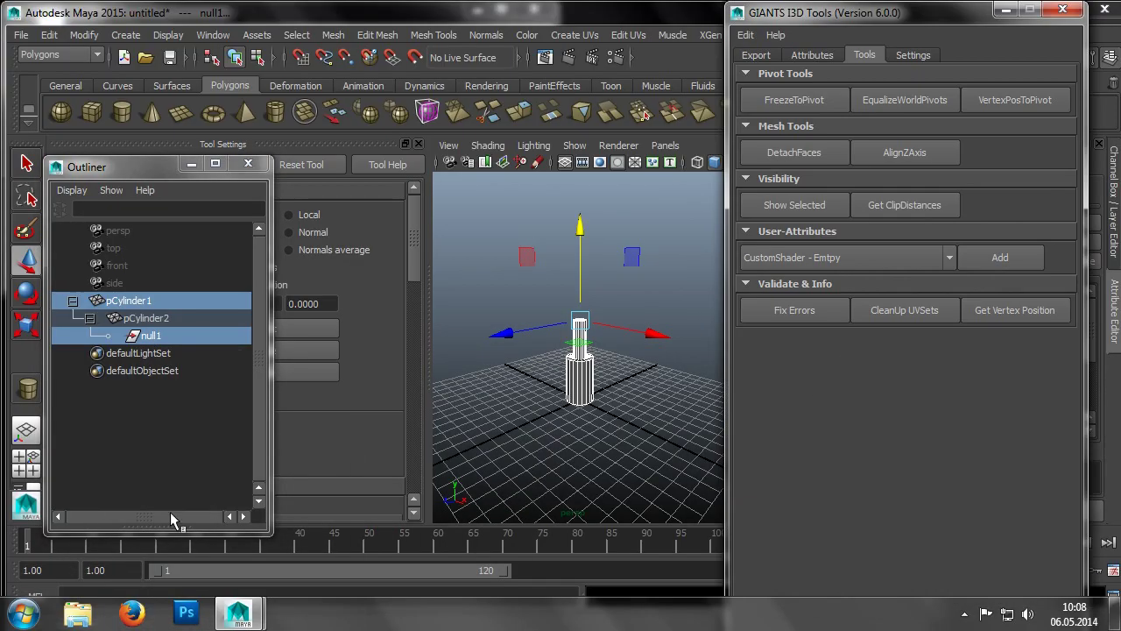
click(912, 153)
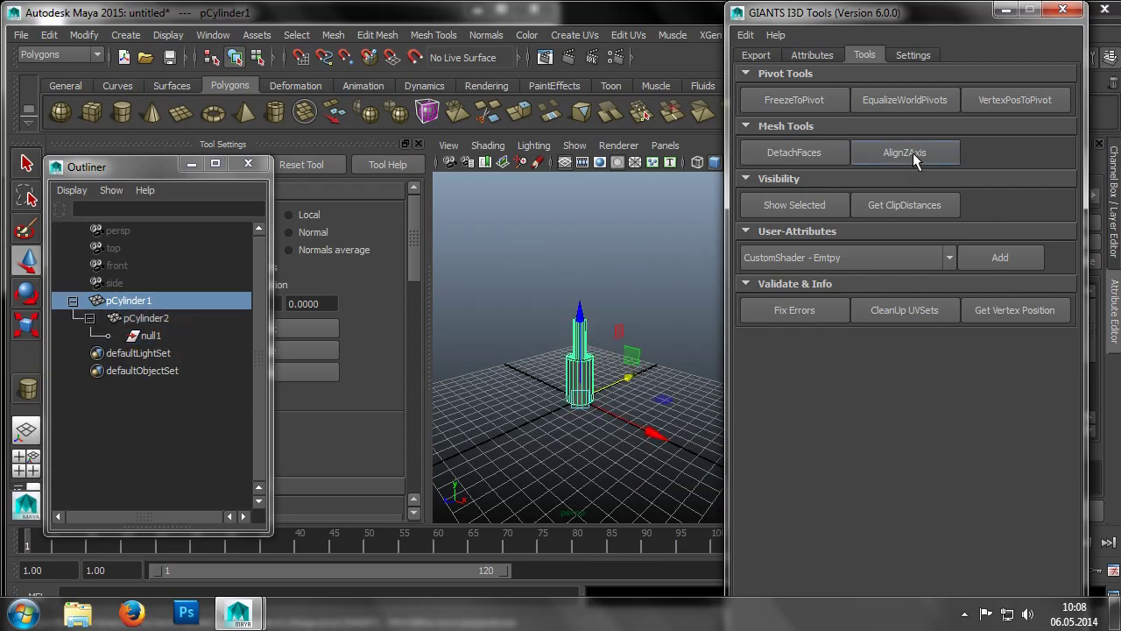
click(137, 319)
click(145, 336)
click(137, 301)
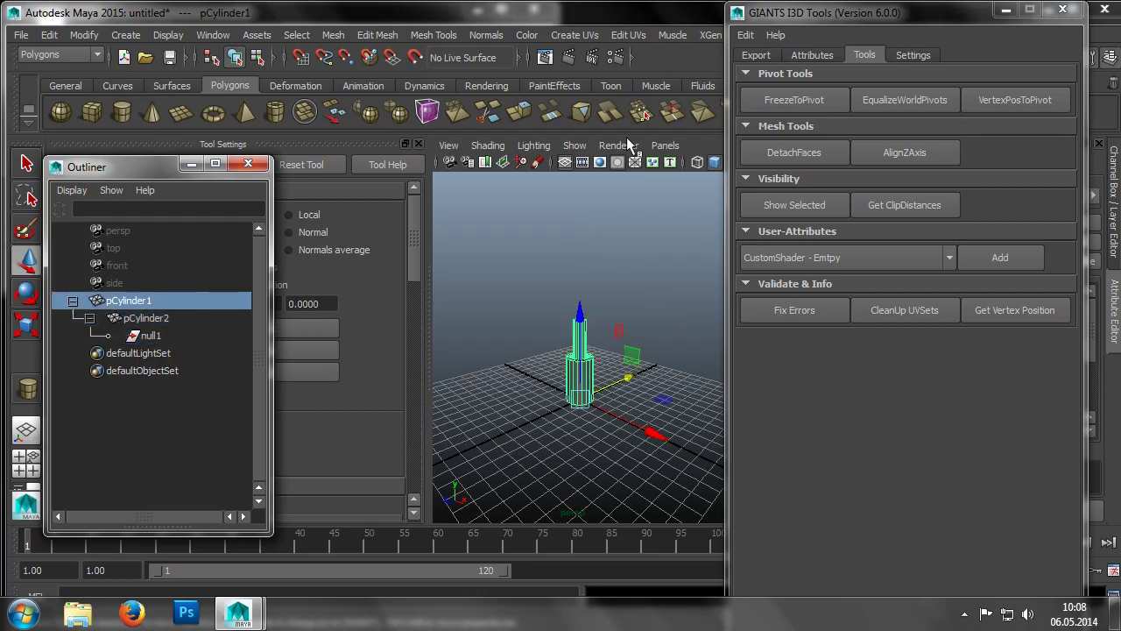
click(1006, 10)
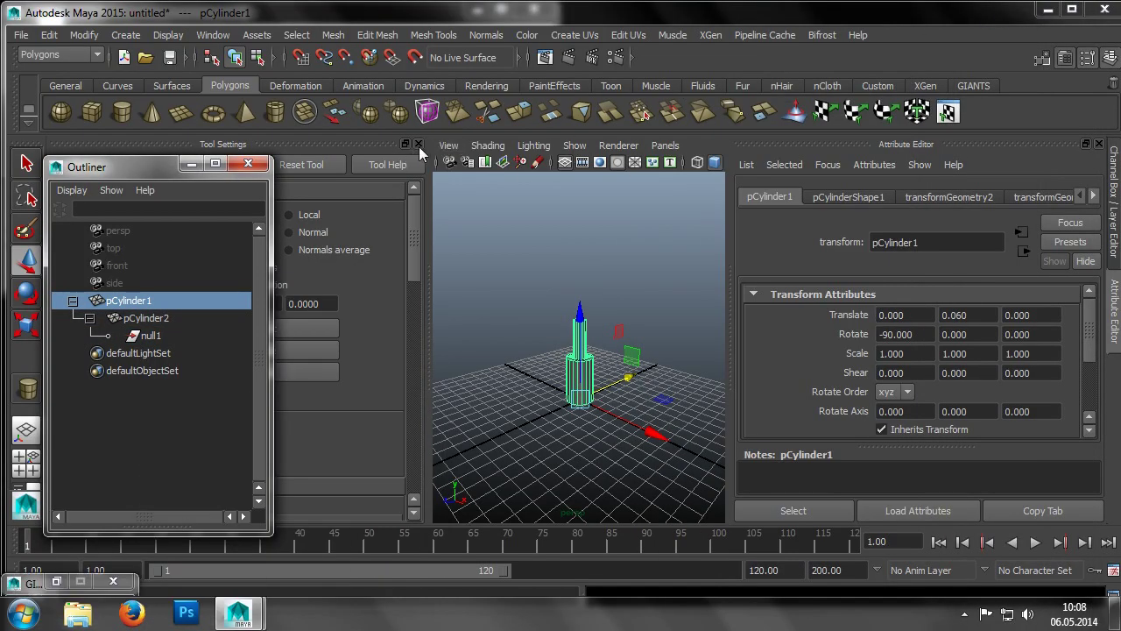
Set pCylinder1's Rotate X to 0 and add pCylinder2 and null1 to the selection.
click(418, 144)
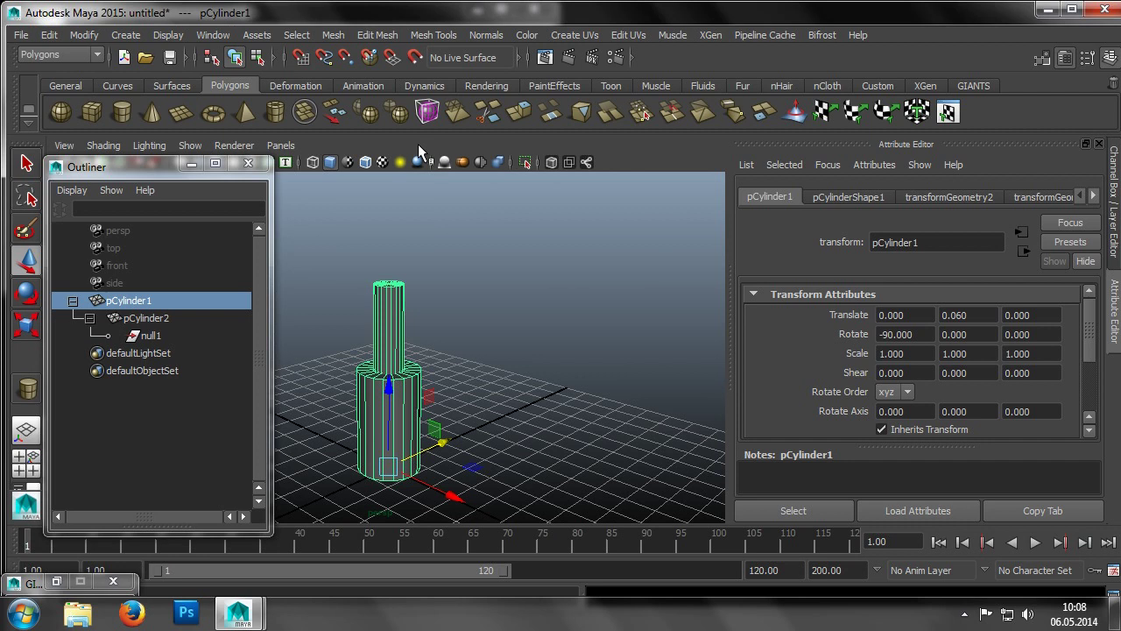
click(898, 333)
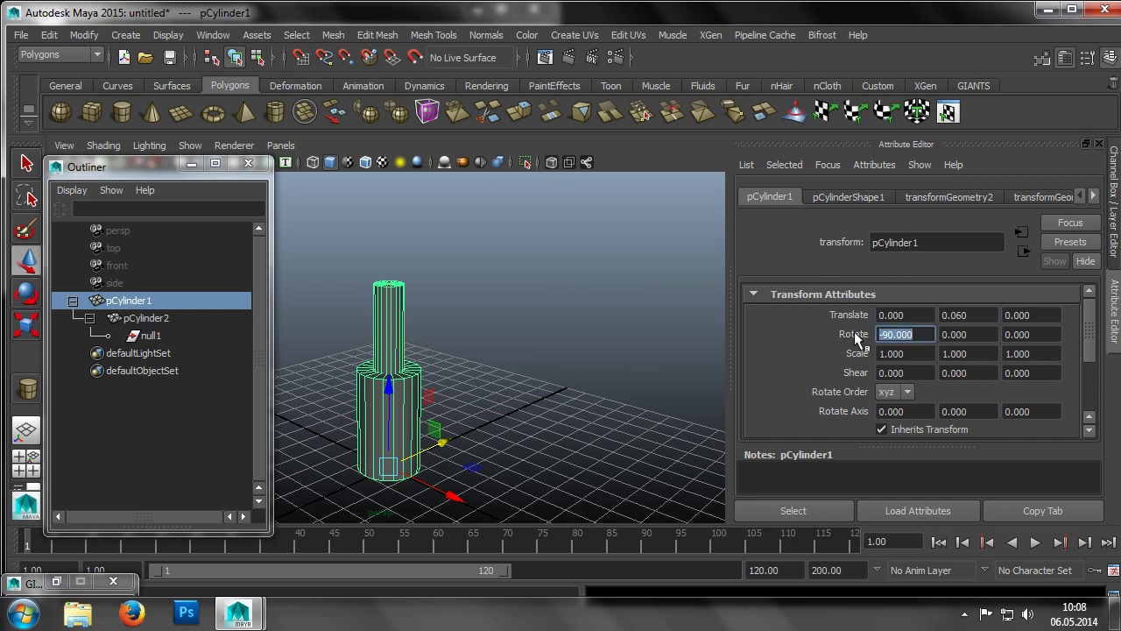
text(0)
key(Tab)
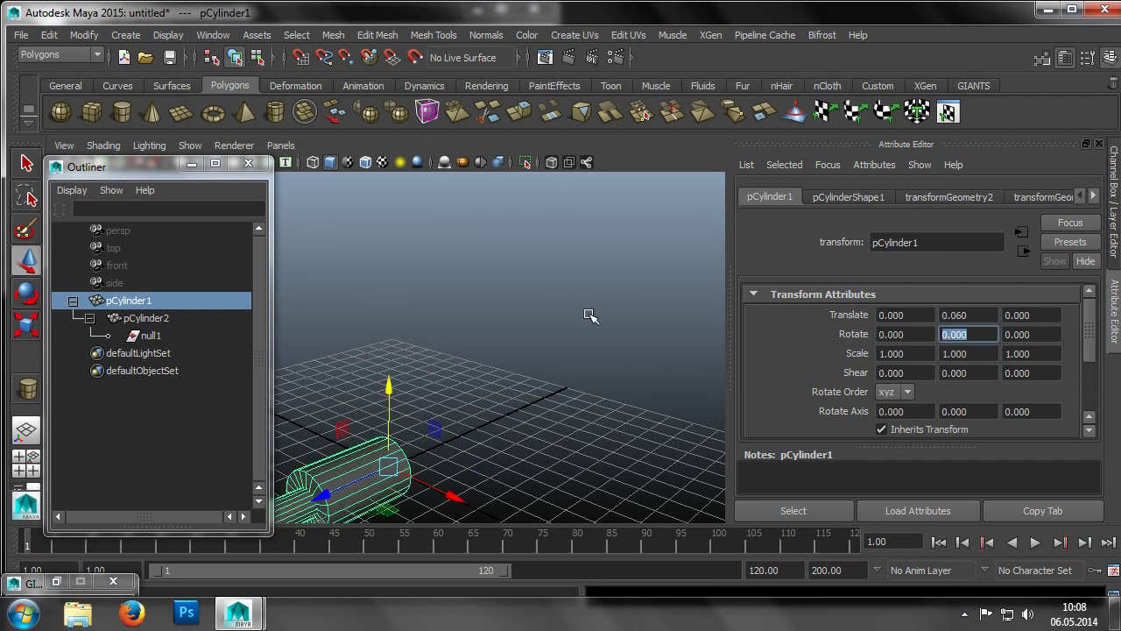
alt+drag(411, 369, 537, 280)
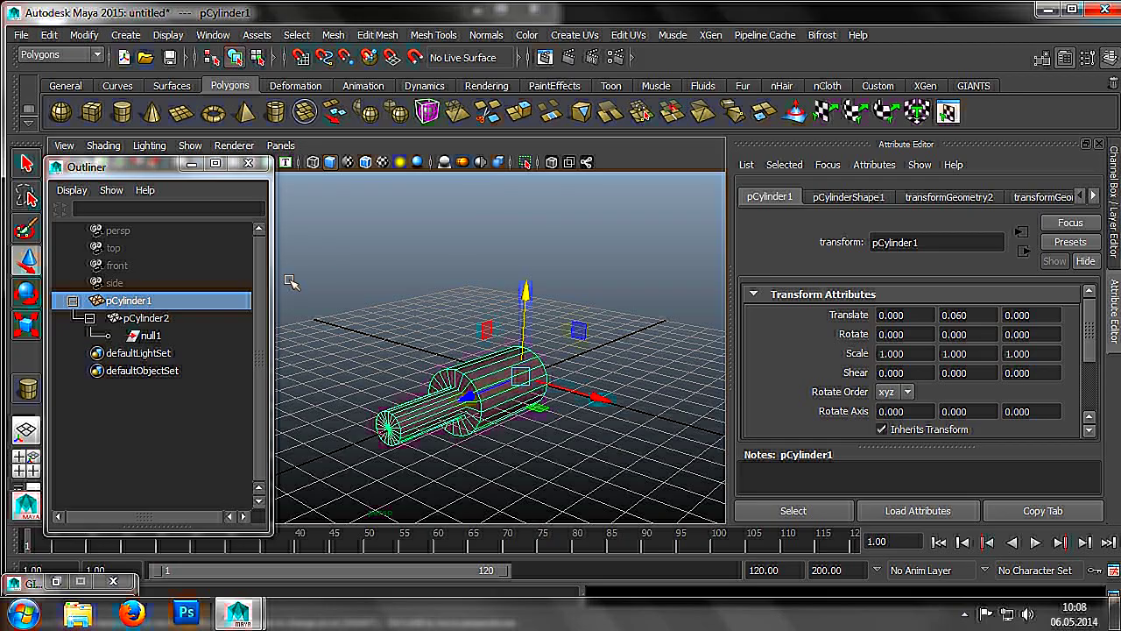
shift+click(146, 337)
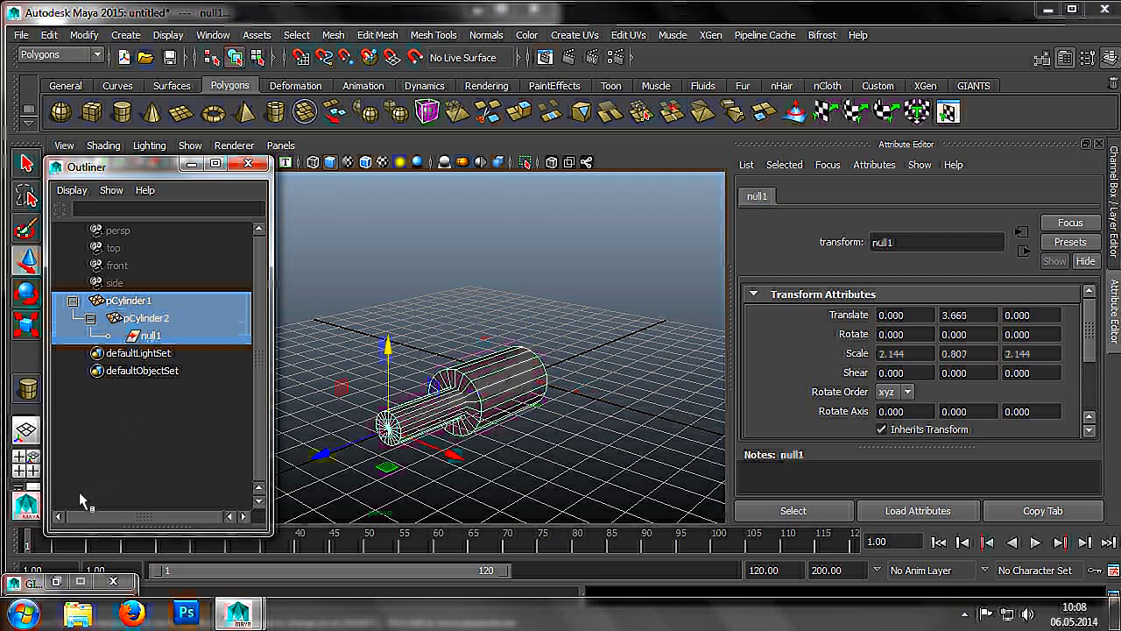
Show the GIANTS I3D Attributes page with the Rendering section collapsed.
click(56, 581)
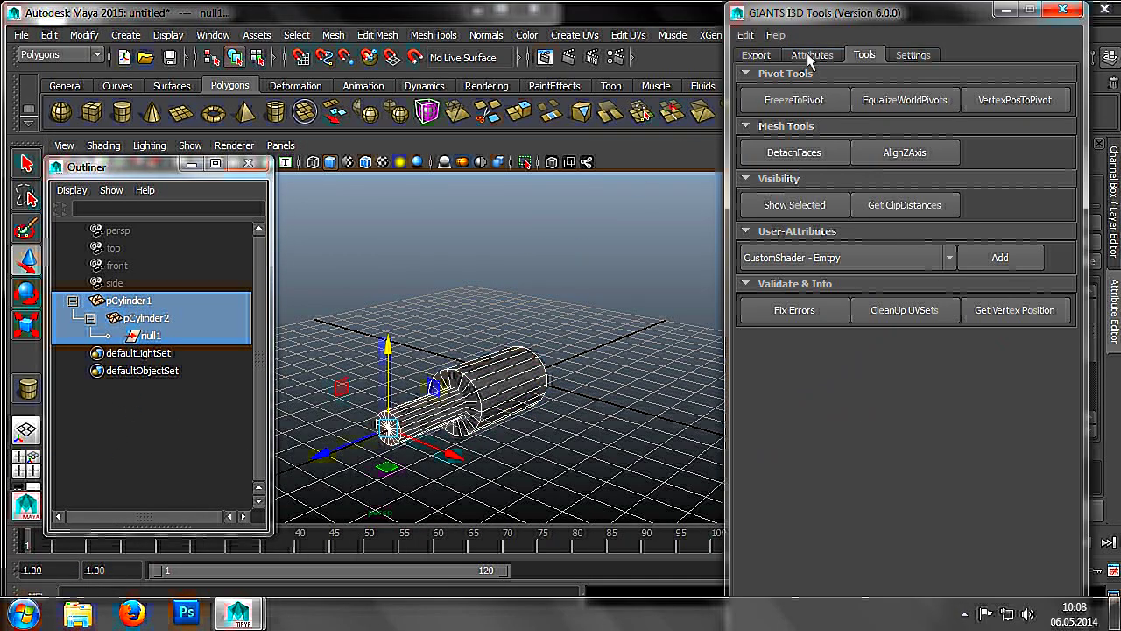
click(812, 56)
click(755, 509)
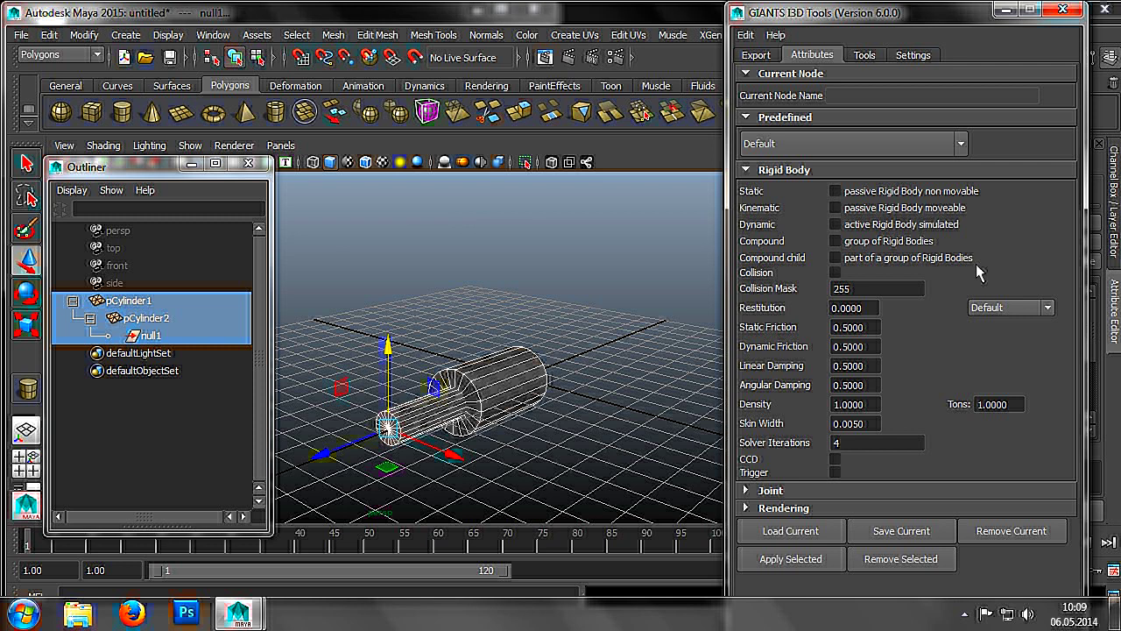
Apply the default Rigid Body settings (no body type, Collision Mask 255) to the cylinder objects.
click(803, 555)
Start a new scene without saving and draw the base polygon cube pCube1.
click(20, 35)
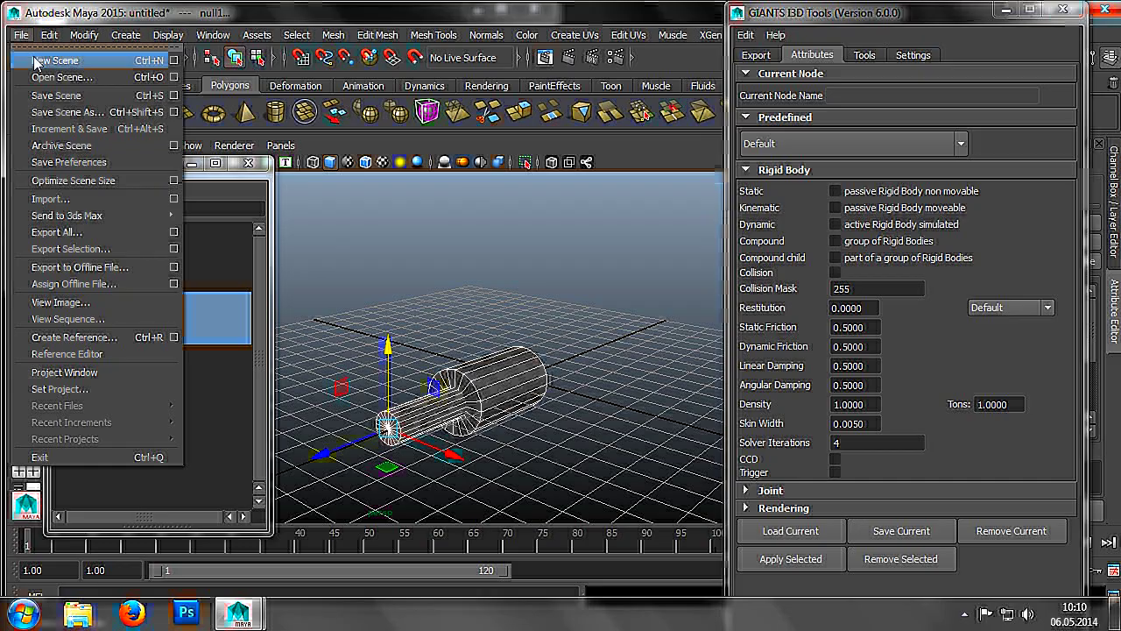
click(54, 61)
click(552, 312)
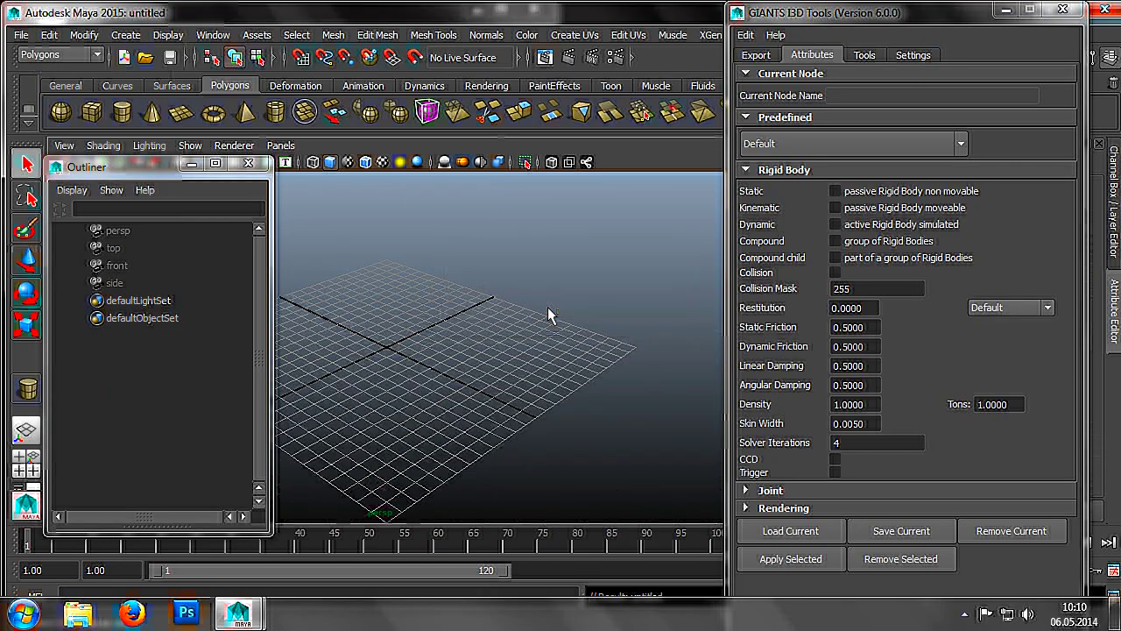
scroll(386, 302, up, 3)
scroll(376, 280, down, 2)
click(92, 111)
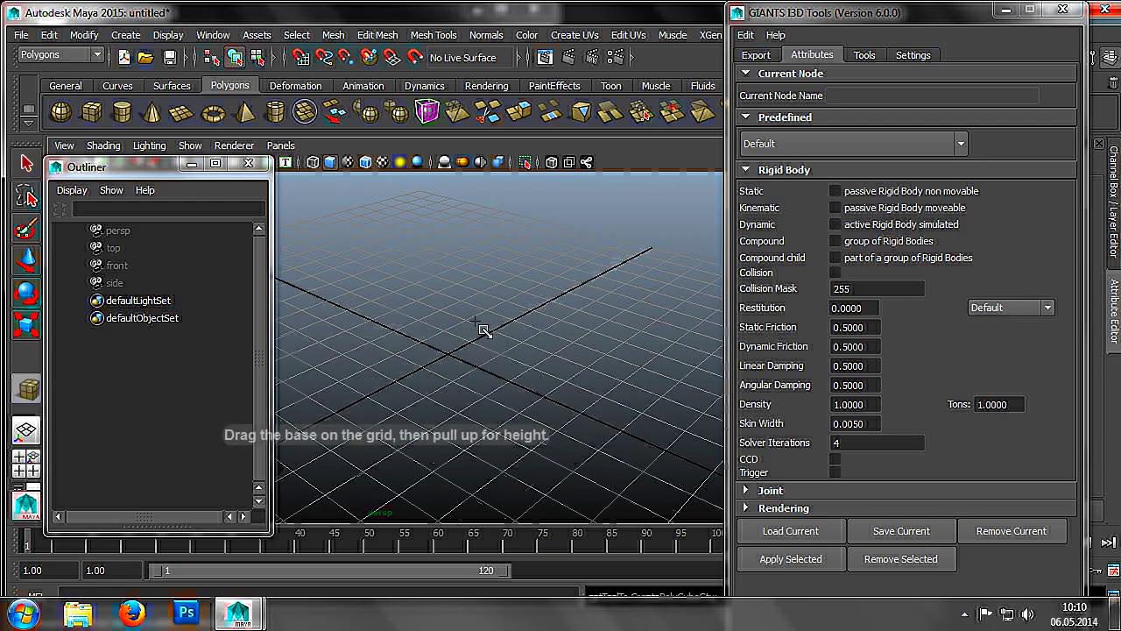
drag(447, 334, 404, 419)
drag(408, 366, 400, 295)
Duplicate the cube as pCube2, lift it onto the base and narrow it along Z.
key(w)
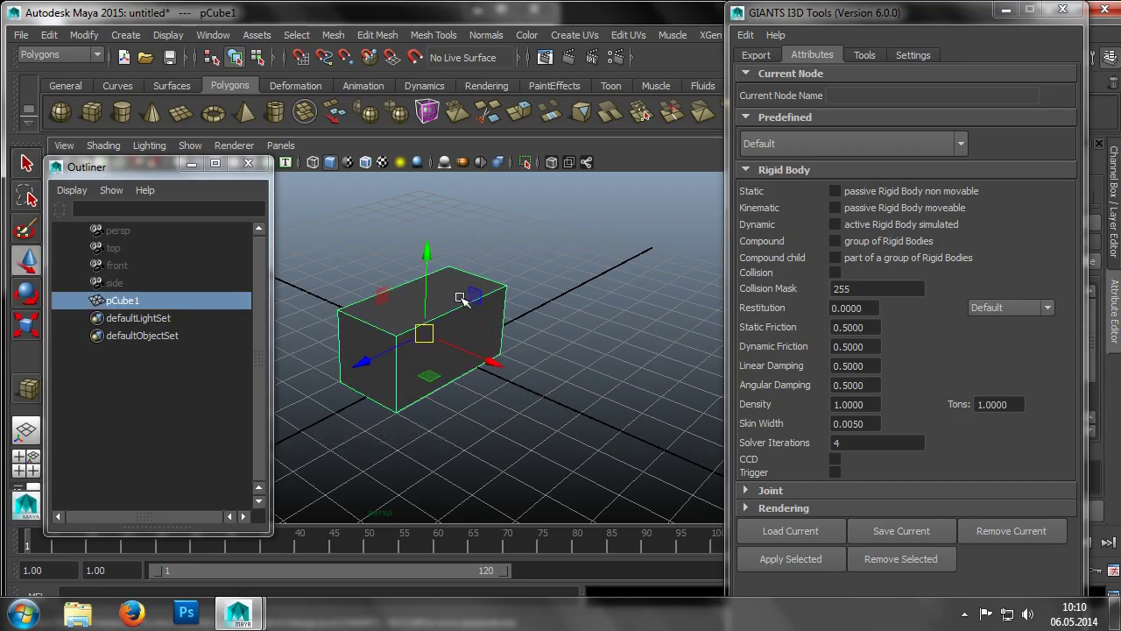
key(ctrl+d)
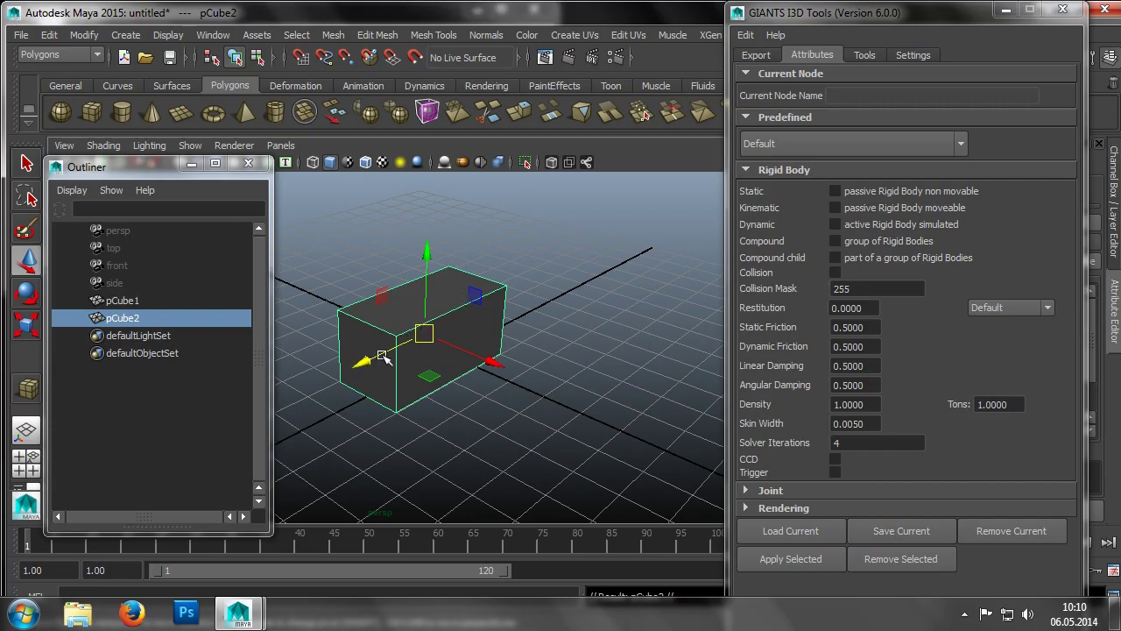
drag(383, 347, 404, 339)
drag(447, 282, 446, 238)
key(r)
drag(394, 302, 443, 280)
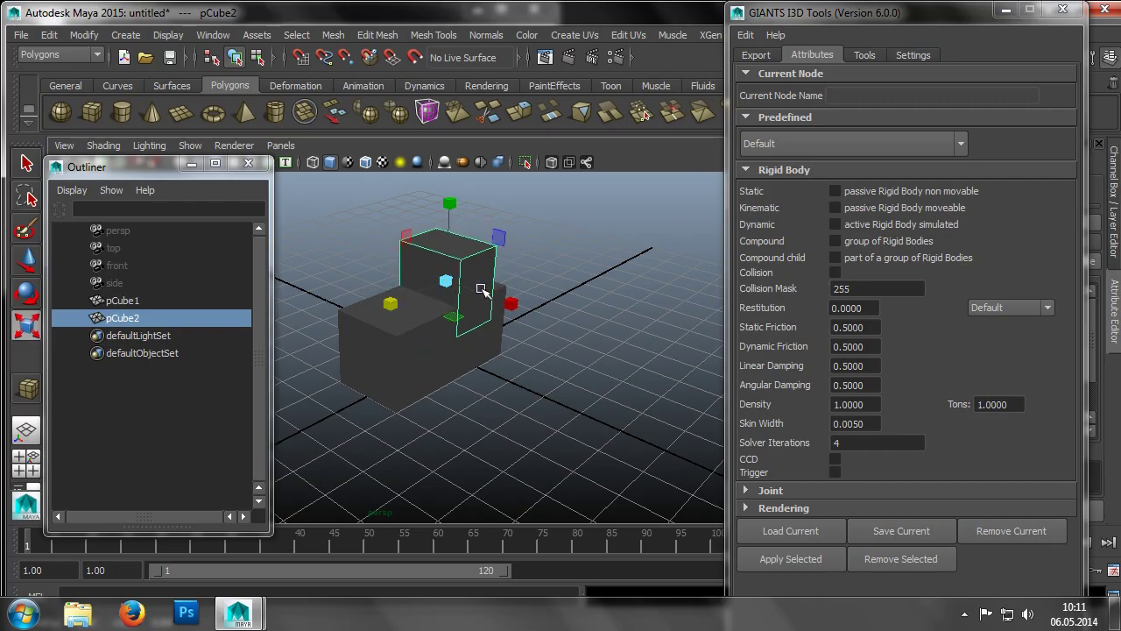
key(w)
key(r)
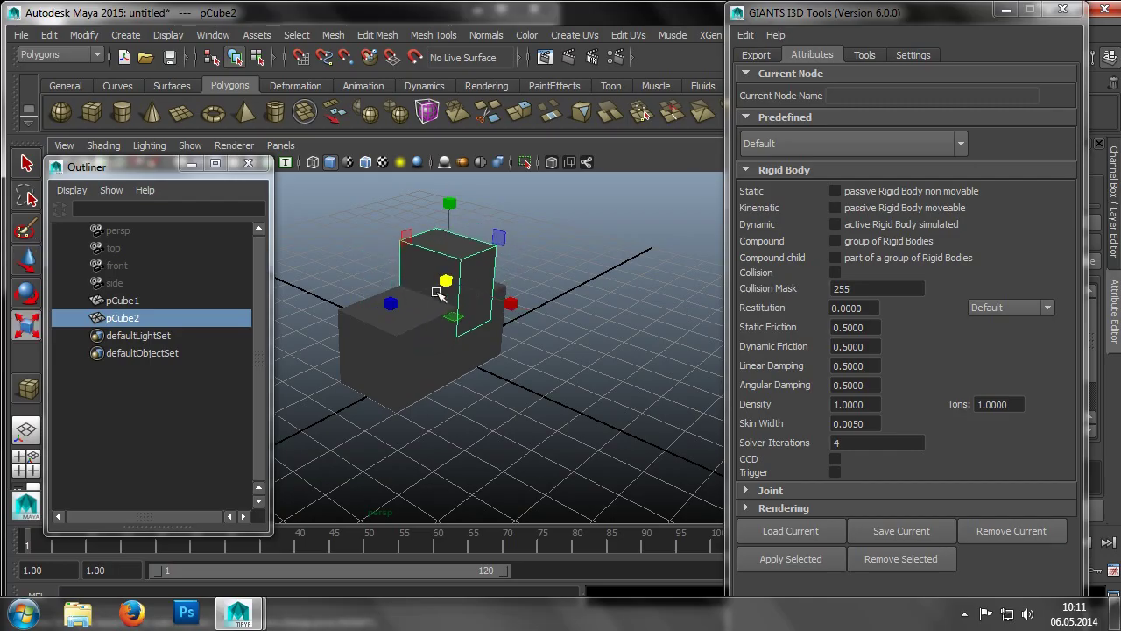
drag(392, 304, 377, 306)
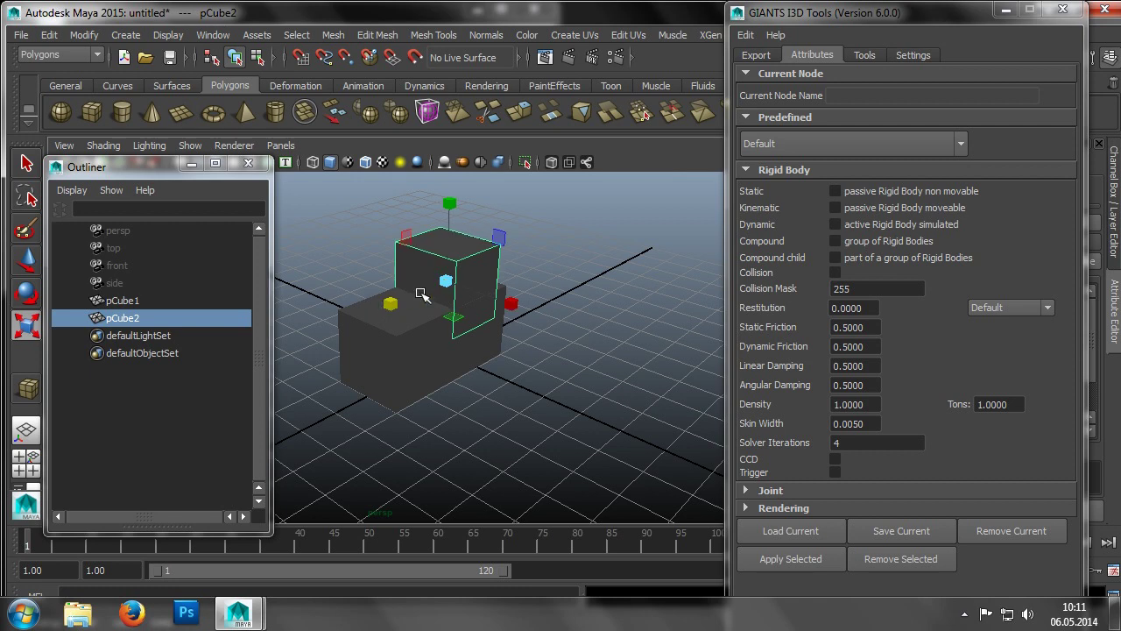
Duplicate pCube2 as pCube3, set it at the base's front, make it taller, shift it right.
key(w)
key(ctrl+d)
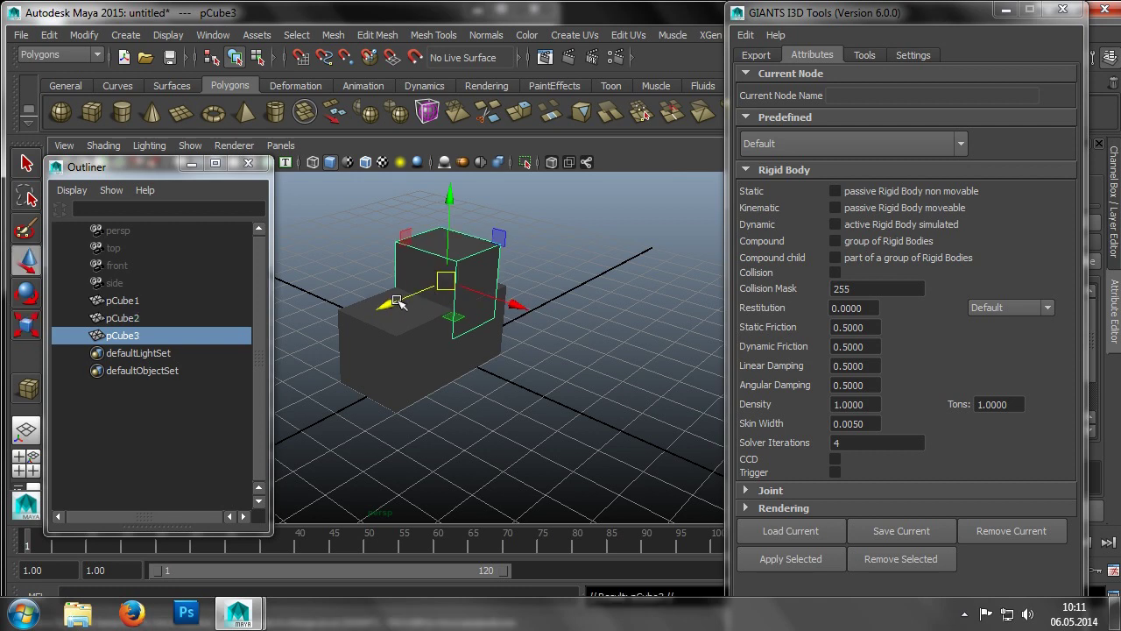
drag(431, 293, 328, 334)
key(r)
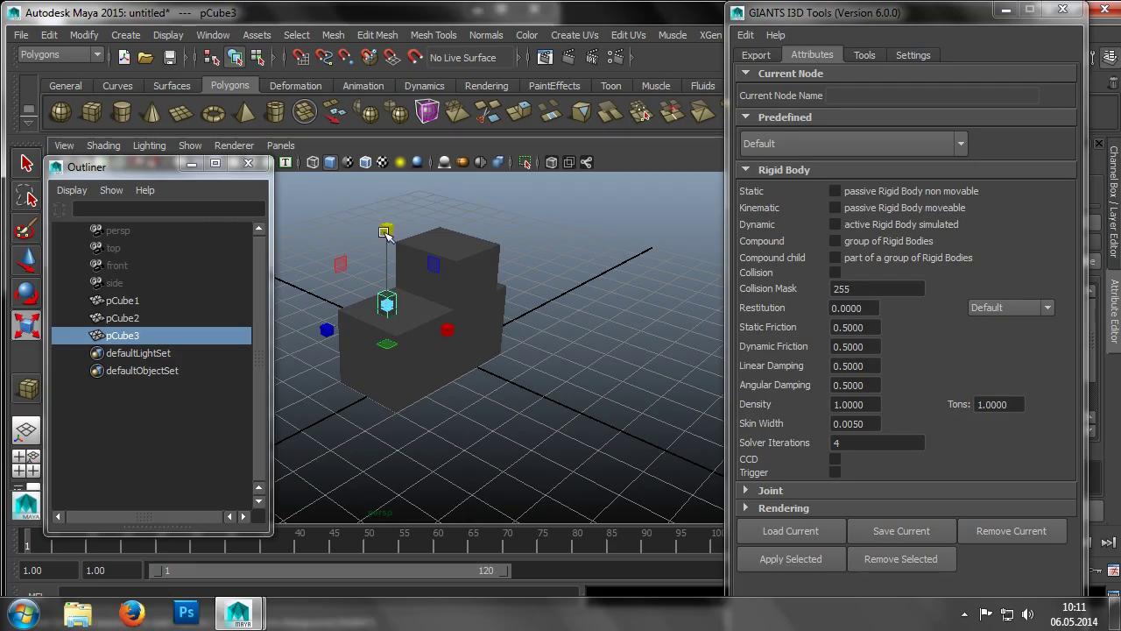
drag(387, 230, 392, 202)
key(w)
drag(426, 319, 440, 322)
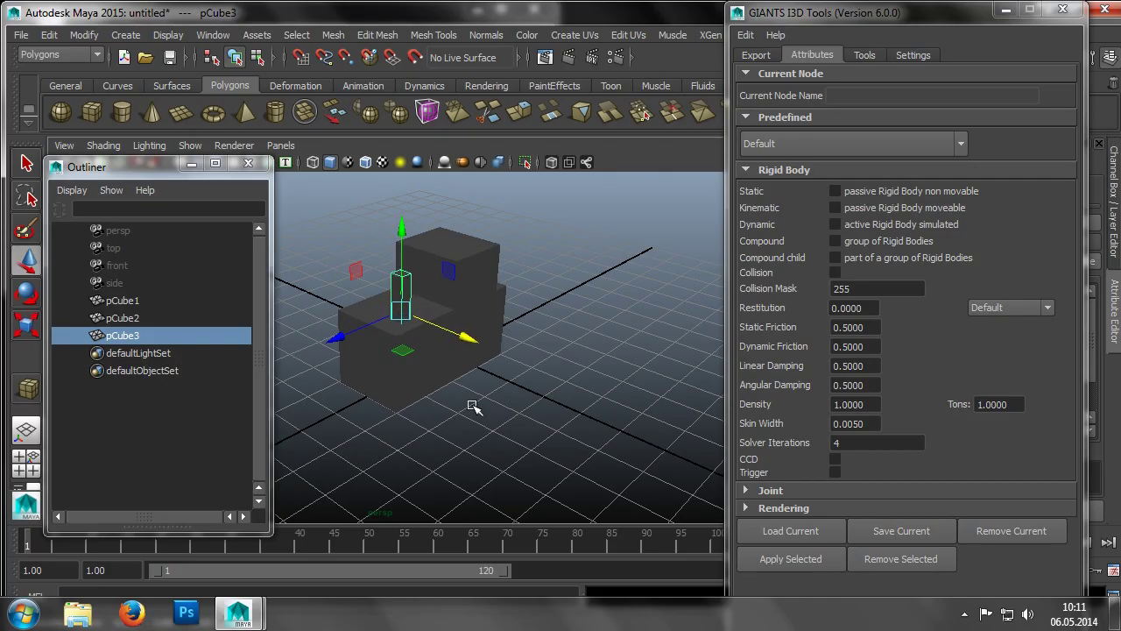
Freeze rotation and scale, but not translation, on all three cubes.
click(1004, 12)
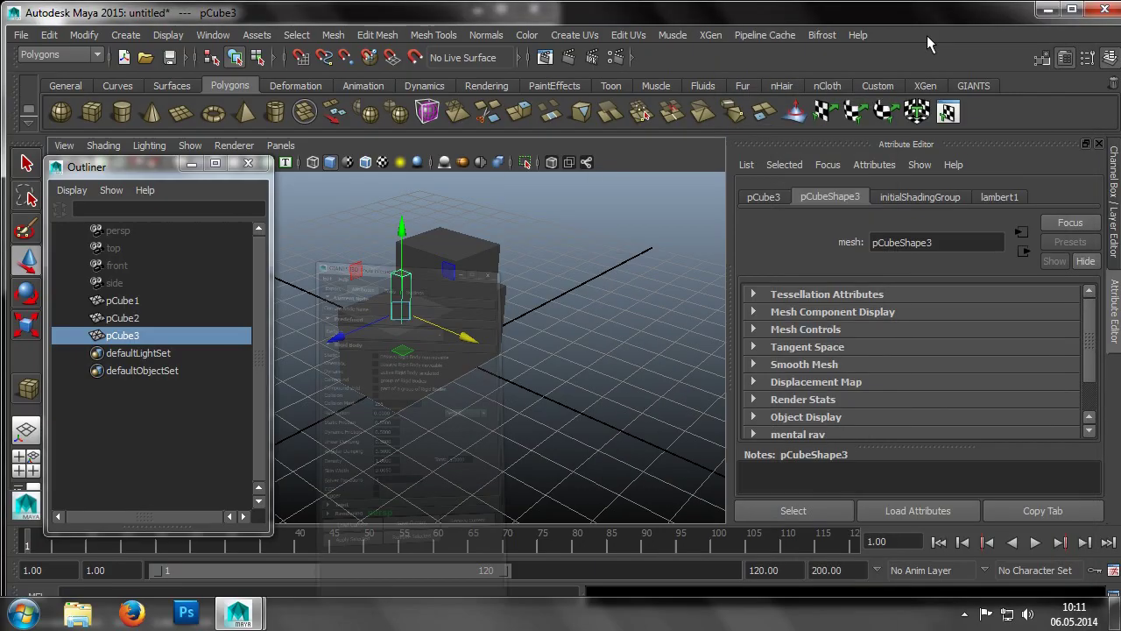
click(764, 198)
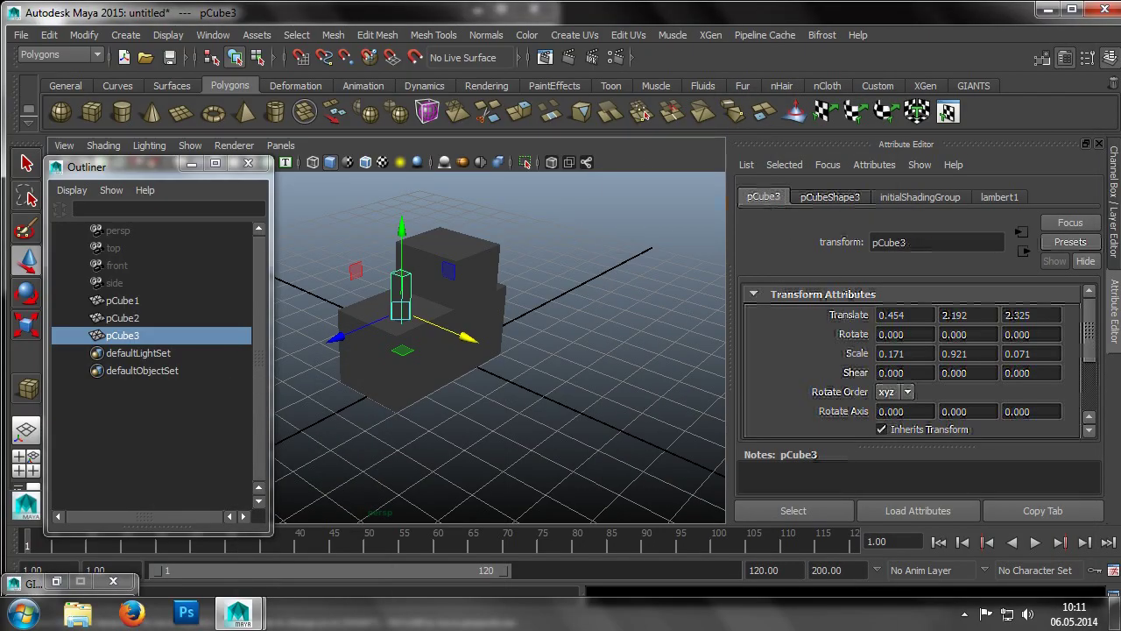
drag(572, 429, 361, 265)
click(85, 35)
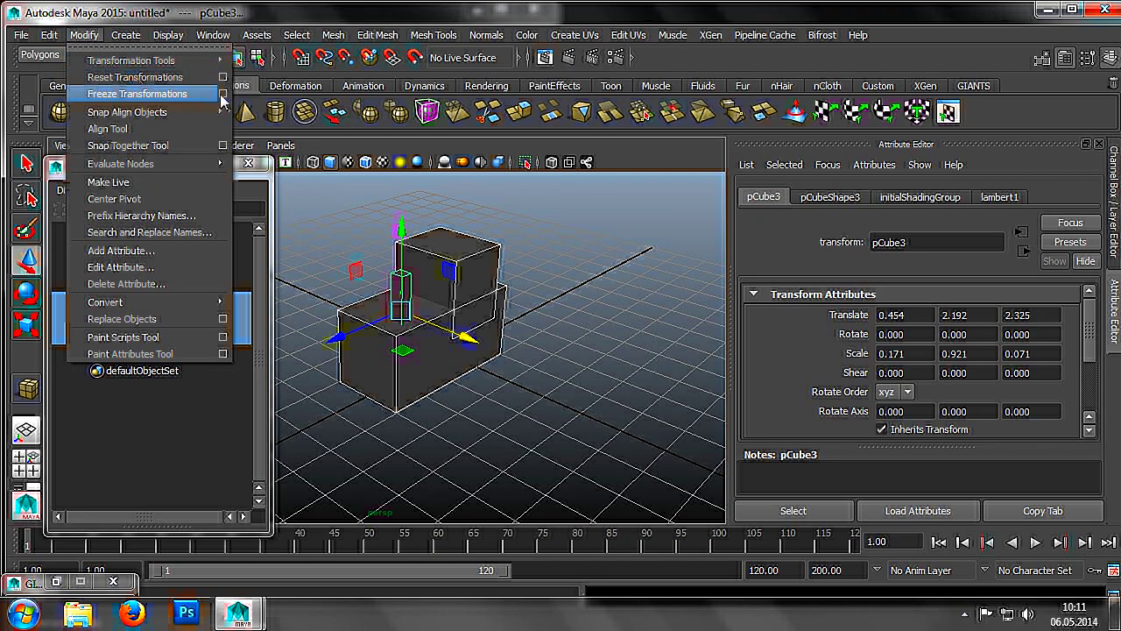
click(222, 94)
click(562, 260)
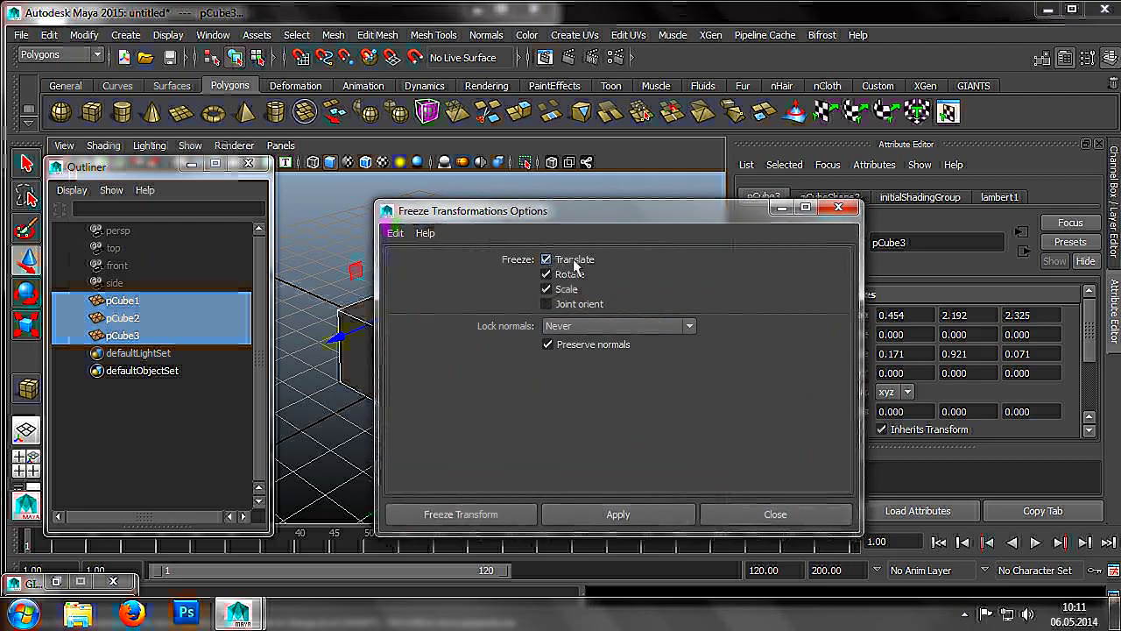
click(512, 513)
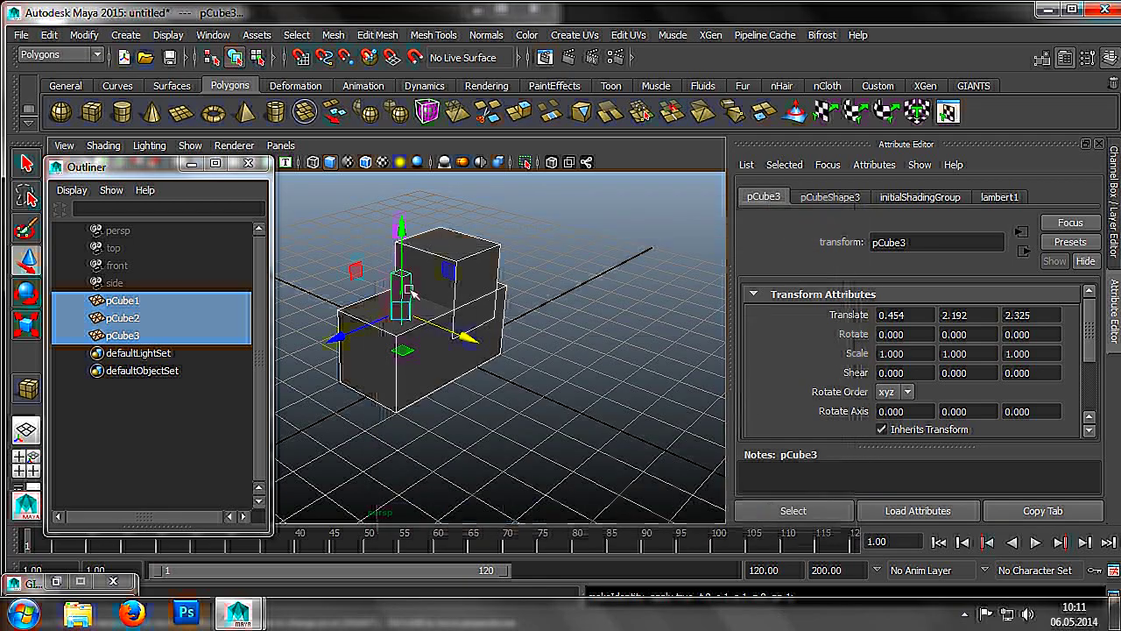
Check that pCube3's scale now reads 1, 1, 1, then deselect everything.
click(448, 267)
click(552, 300)
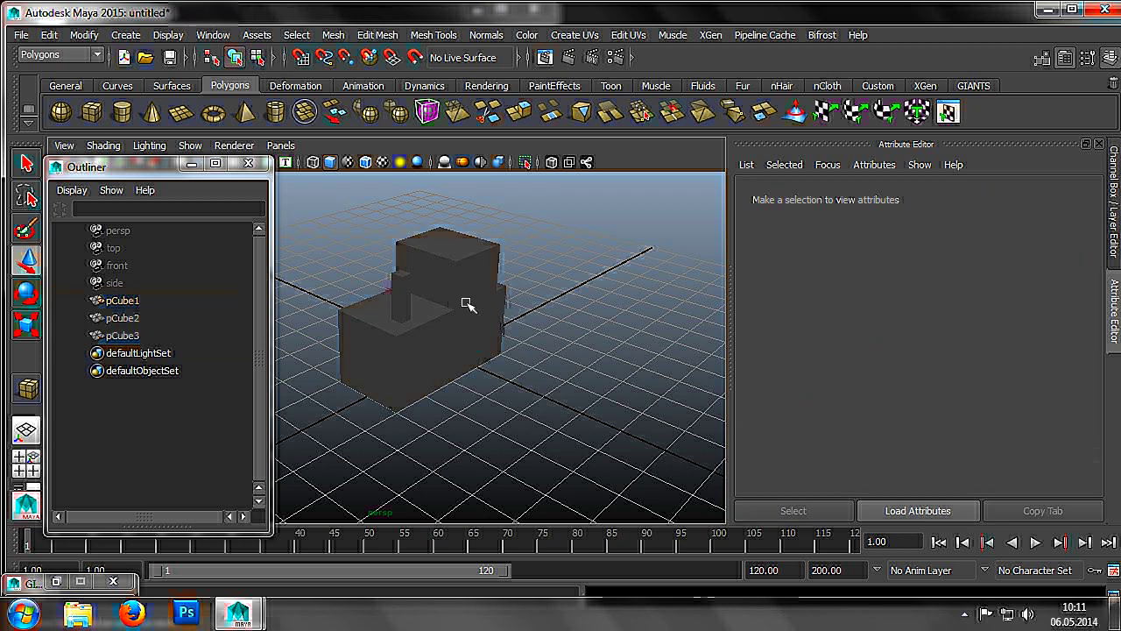
click(407, 292)
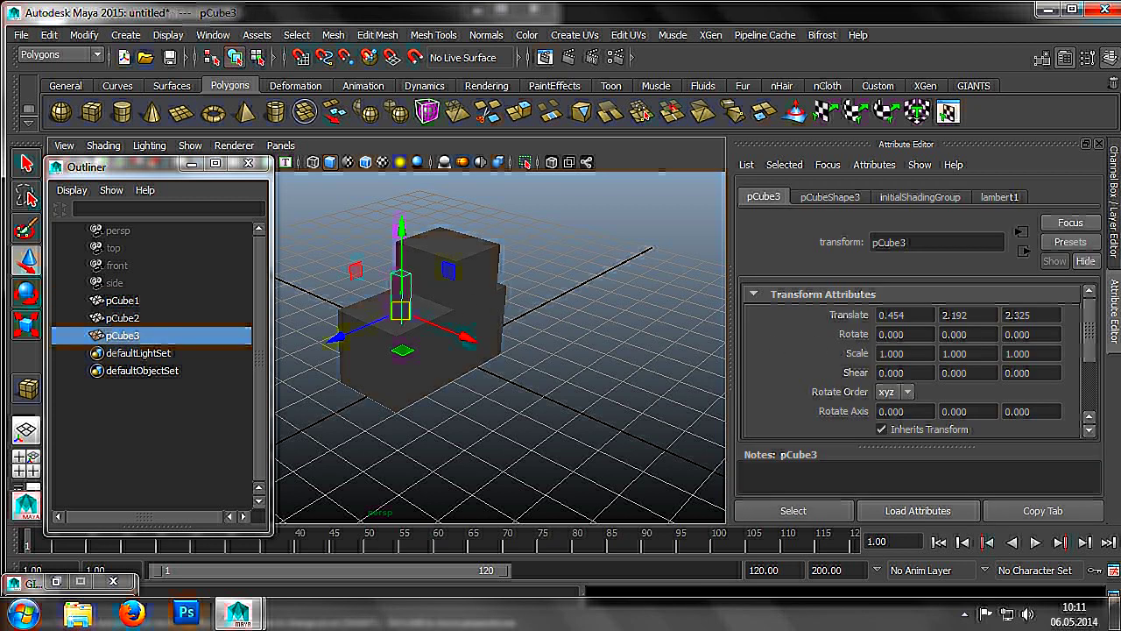
click(893, 353)
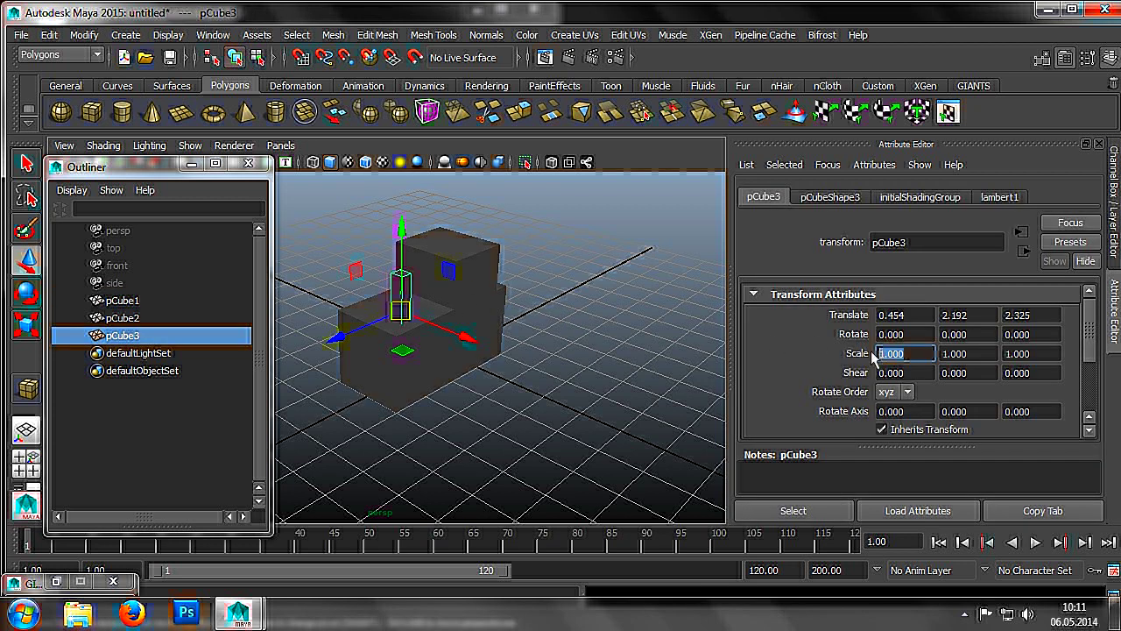
click(606, 349)
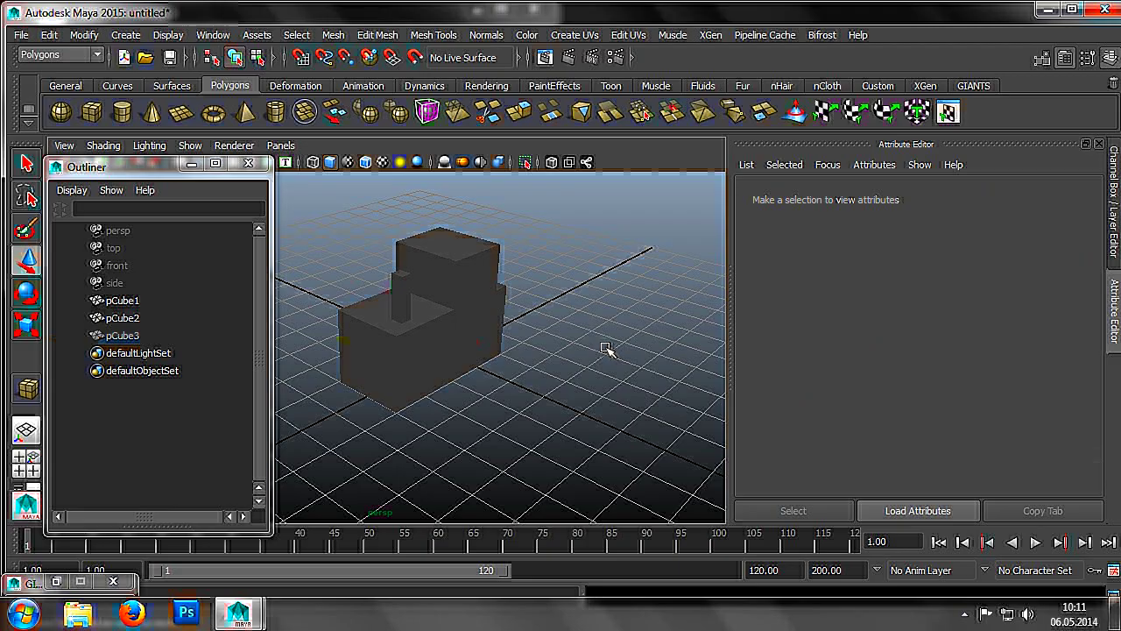
Select pCube1 and tick Dynamic and Compound in the GIANTS Rigid Body settings.
click(138, 299)
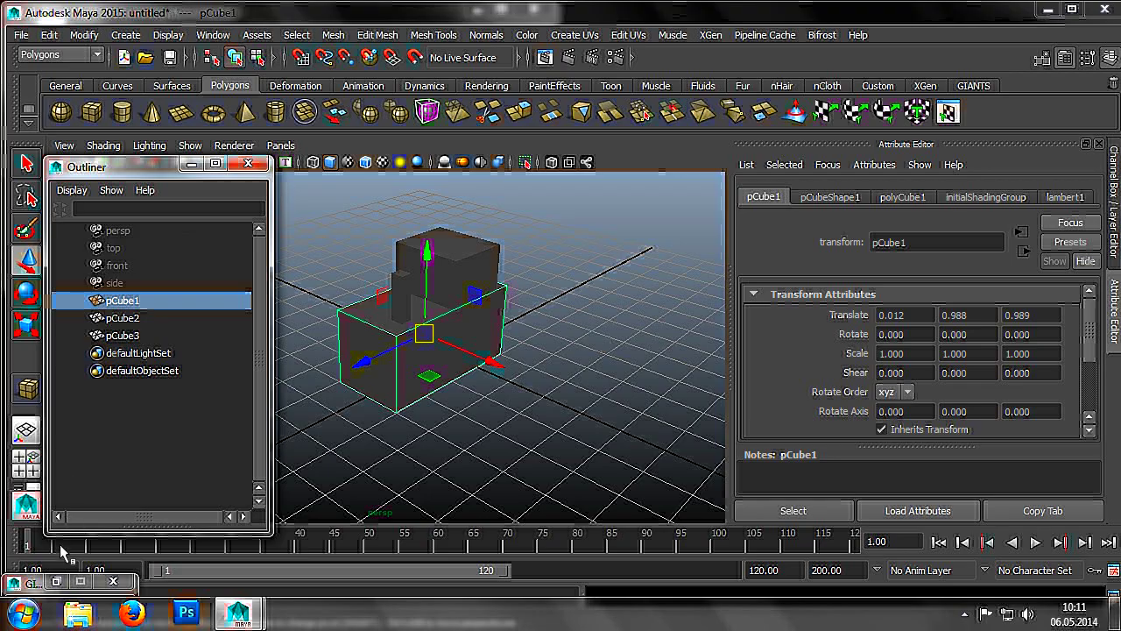
click(56, 582)
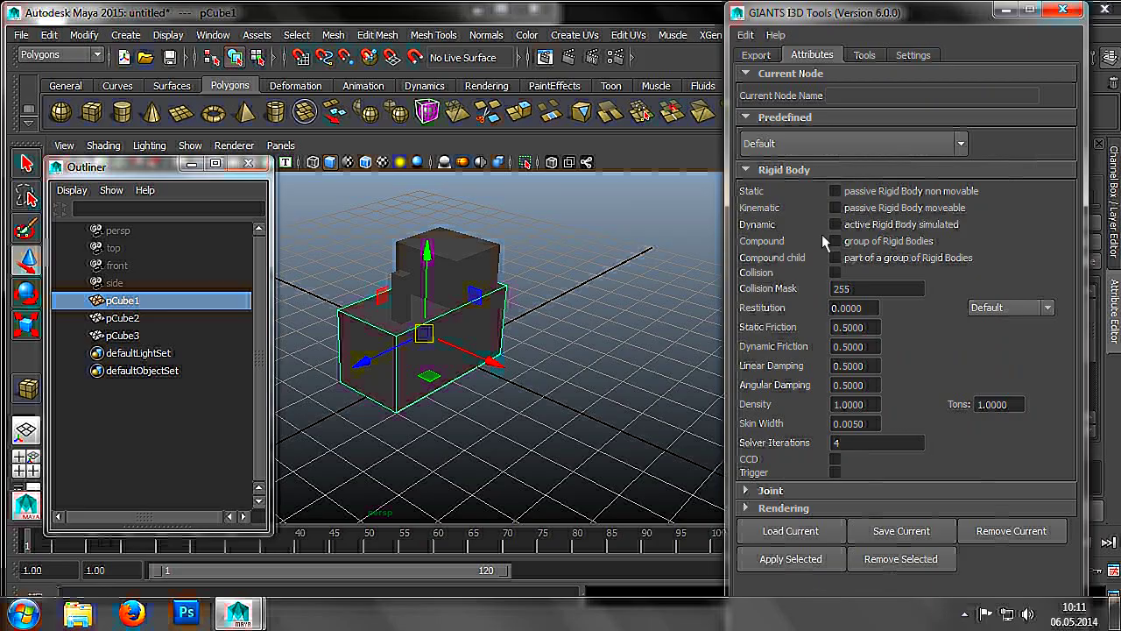
click(836, 239)
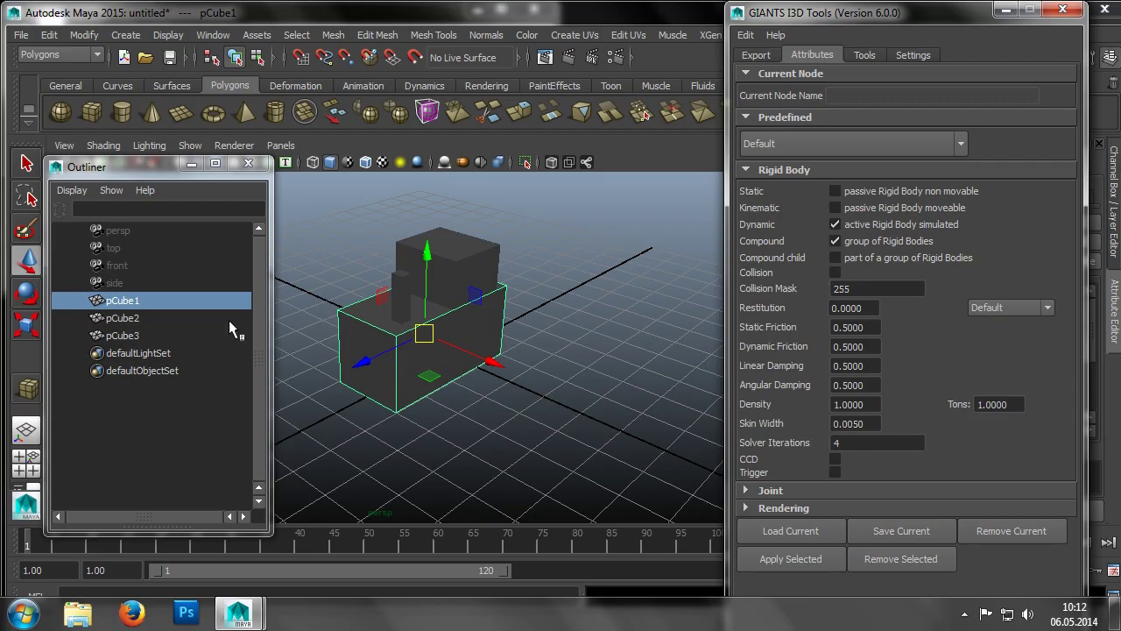
Parent pCube2 and pCube3 under pCube1, then apply Dynamic with Compound child to both.
drag(171, 320, 170, 330)
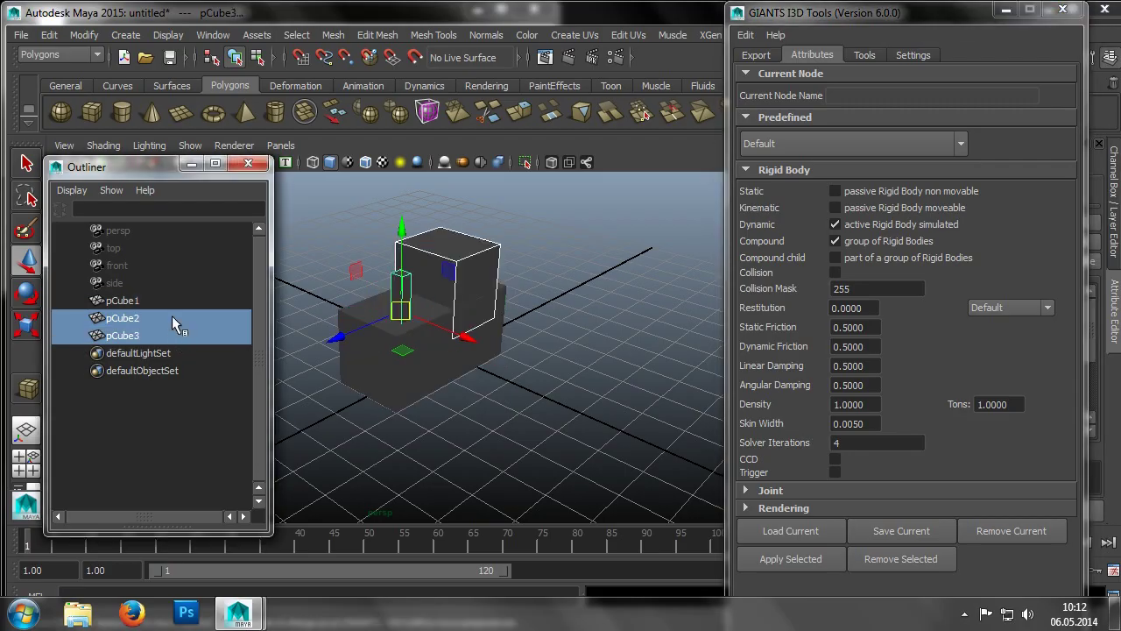
middle_drag(171, 310, 168, 302)
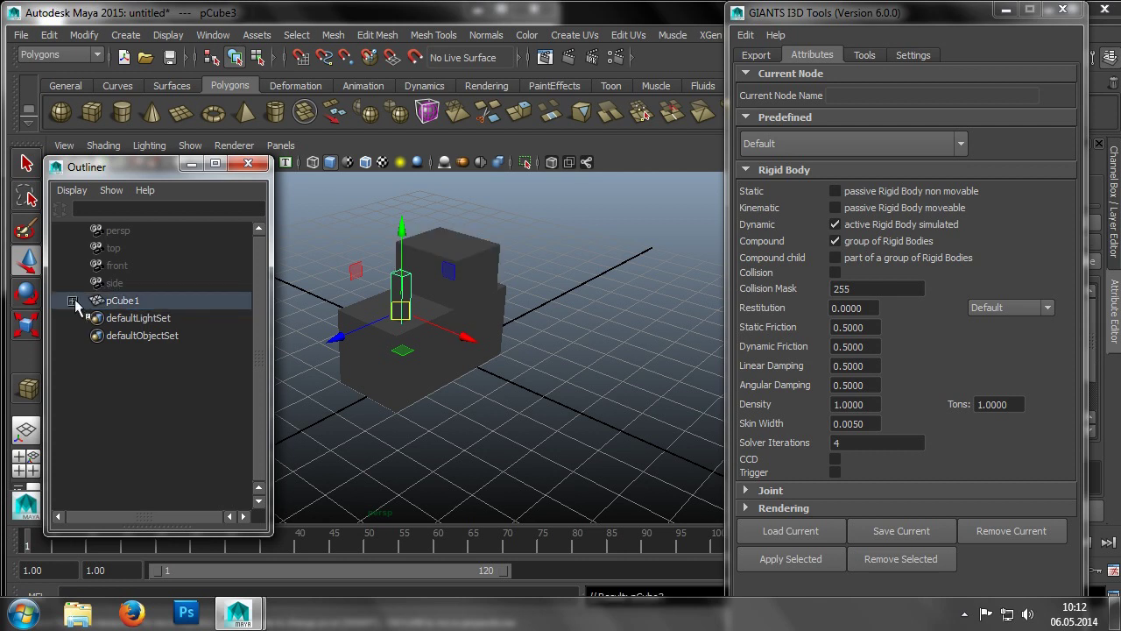
drag(149, 319, 149, 340)
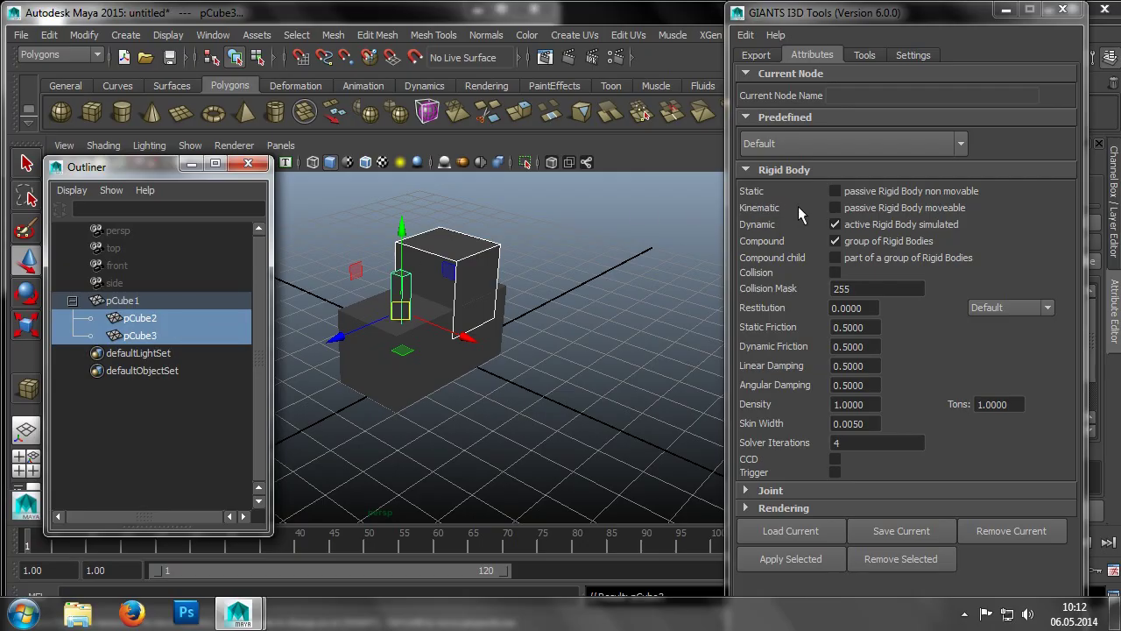
click(834, 257)
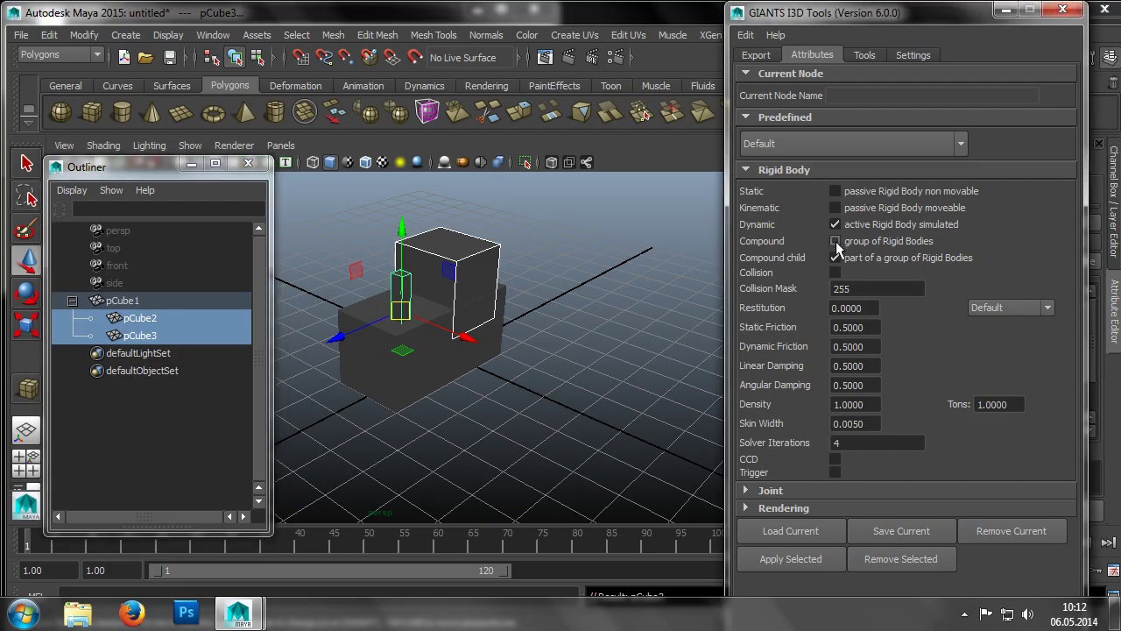
click(800, 554)
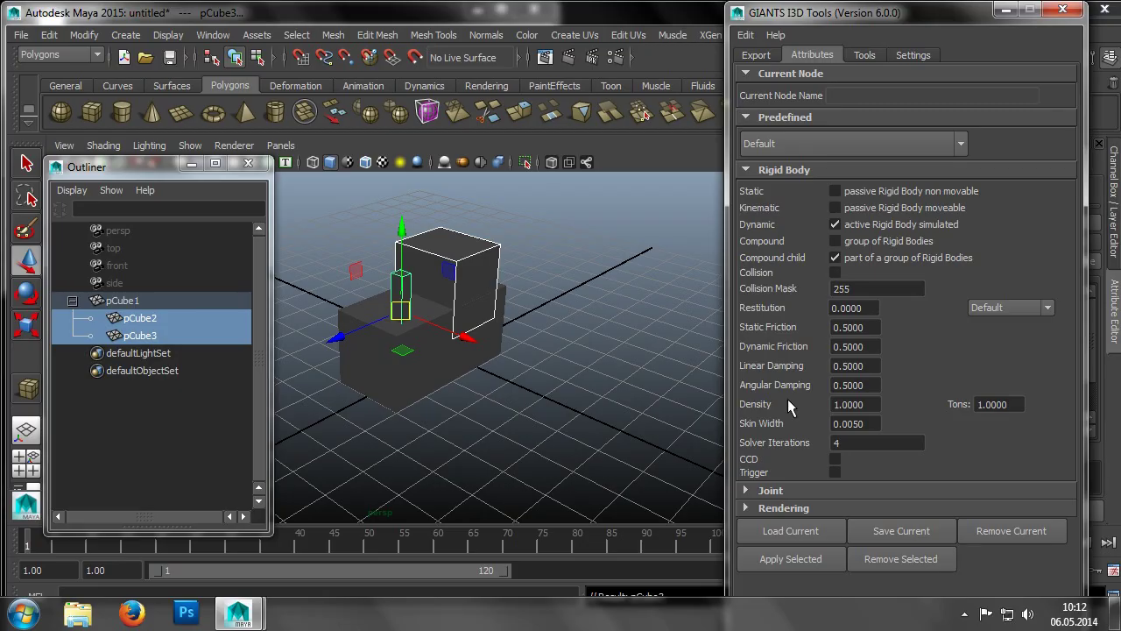
Collapse Rigid Body, expand Rendering, and enter a Clip Distance of 300 for pCube2 and pCube3.
click(745, 170)
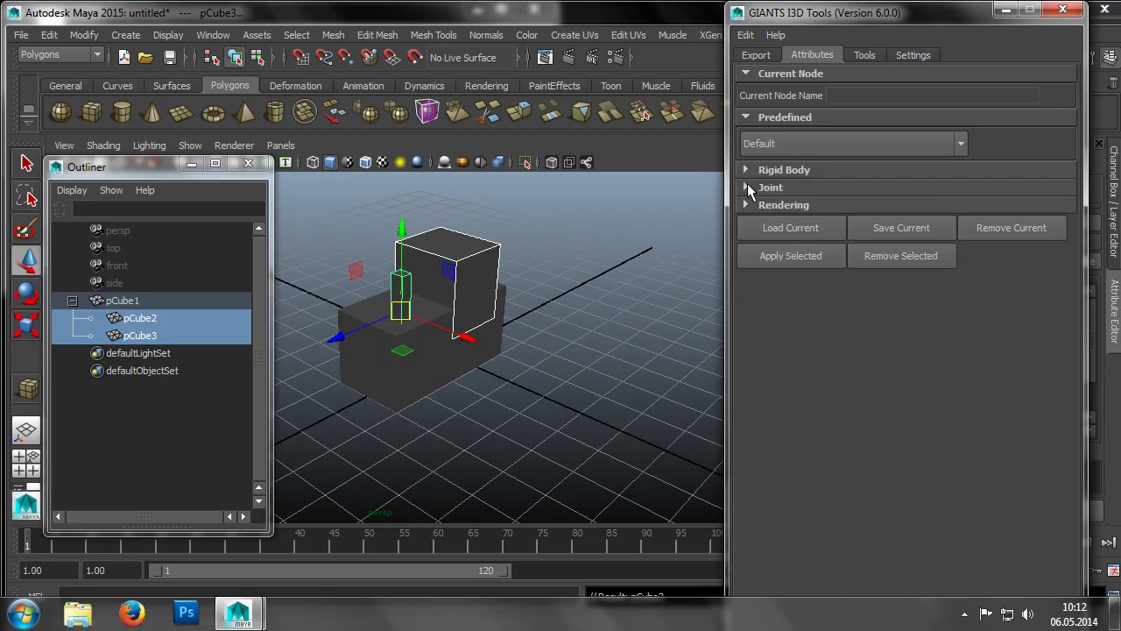
click(746, 204)
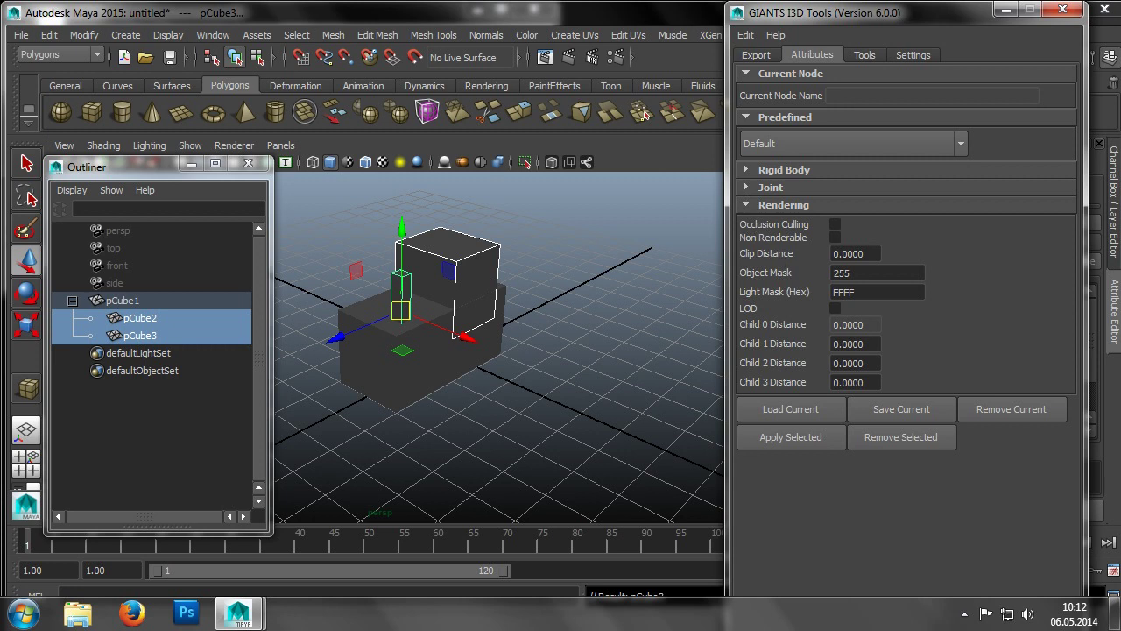
click(854, 253)
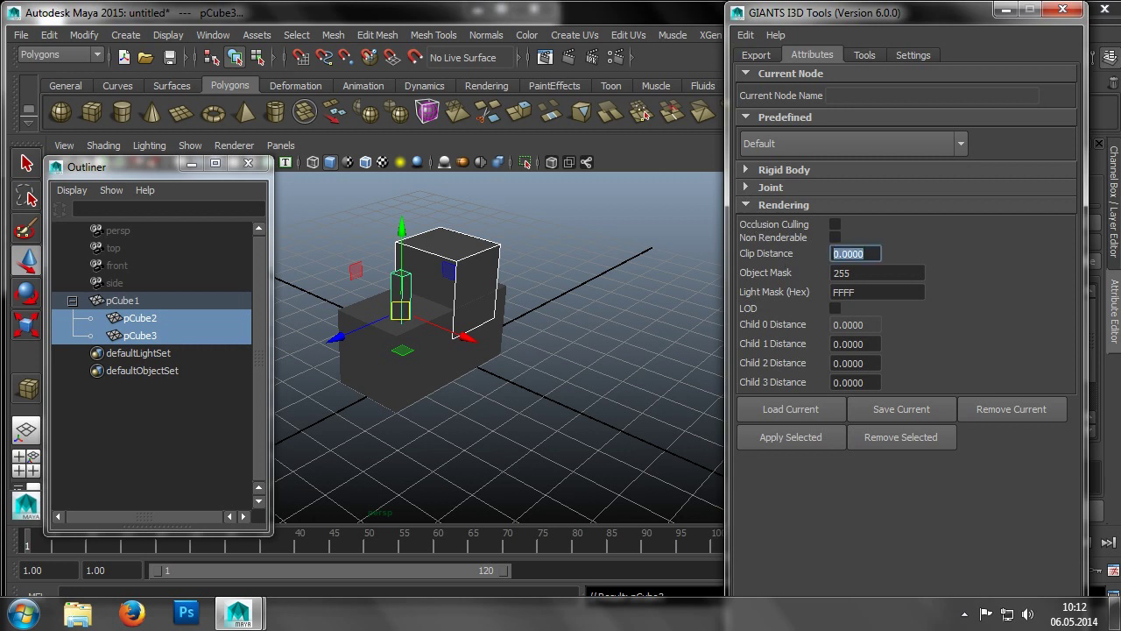
text(300)
Load pCube1 into the GIANTS I3D panel and apply a Rendering Clip Distance of 300 to it.
click(745, 168)
click(175, 299)
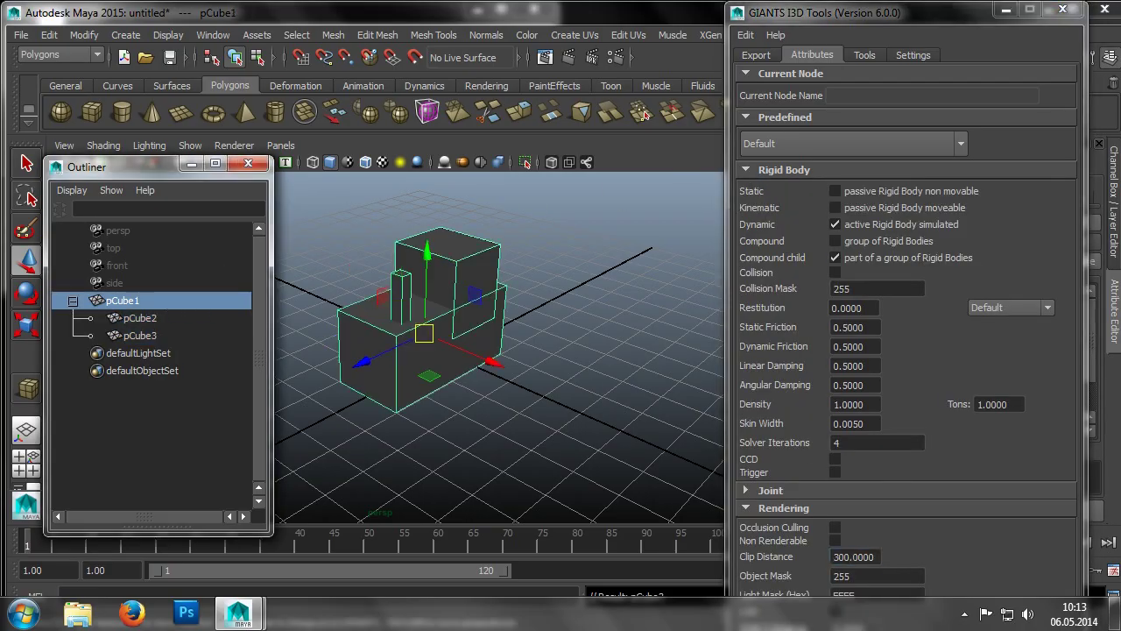
click(743, 508)
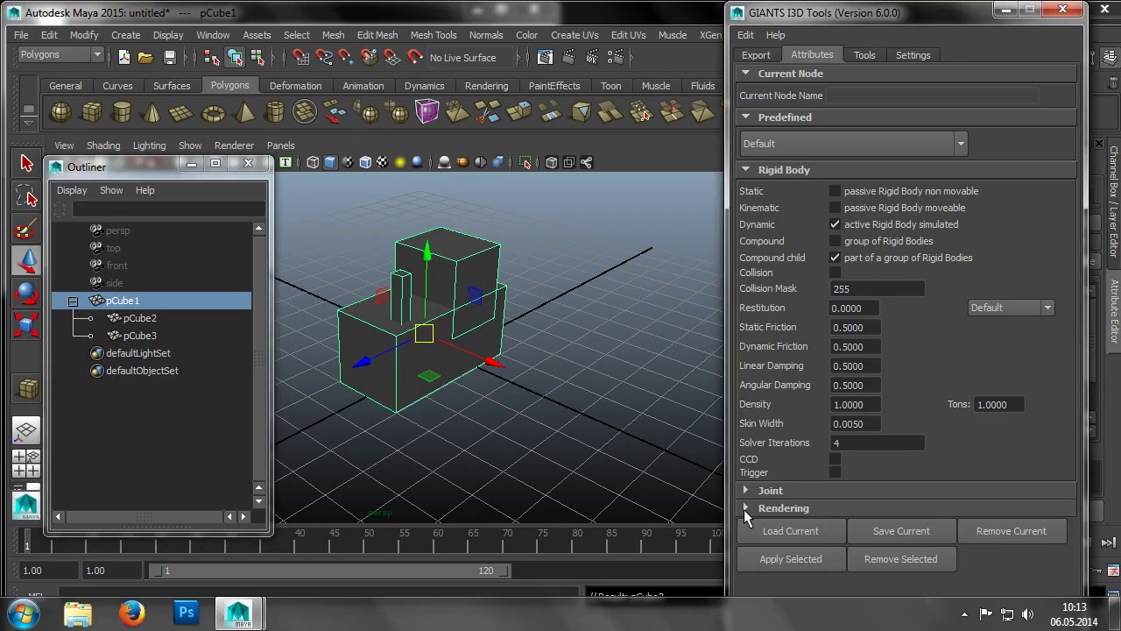
click(785, 532)
click(746, 169)
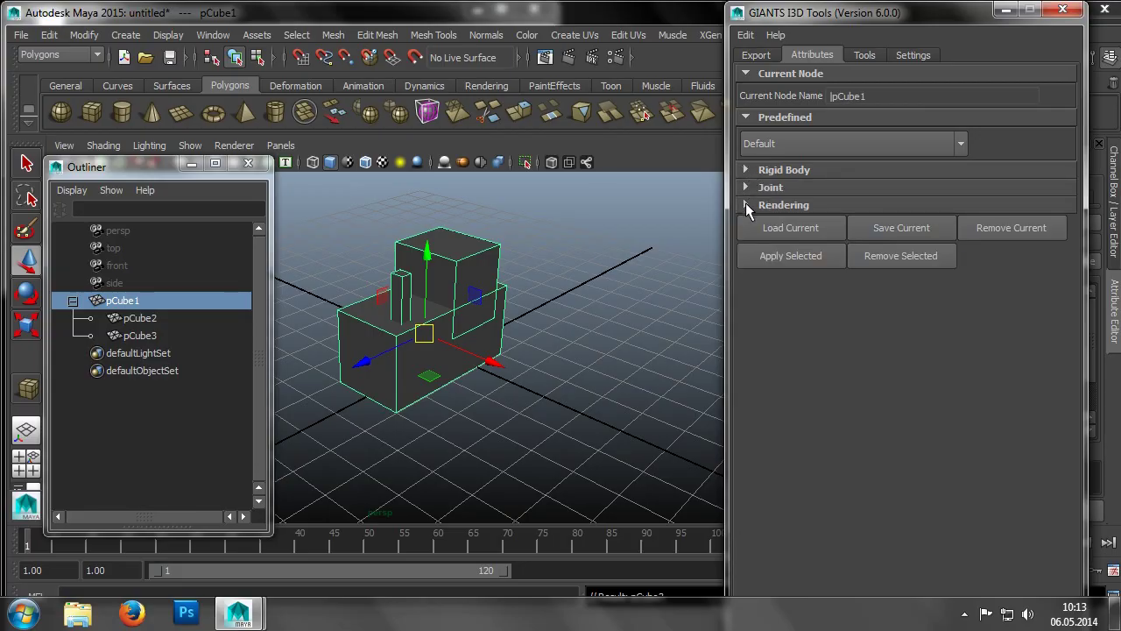
click(746, 204)
click(843, 253)
text(300)
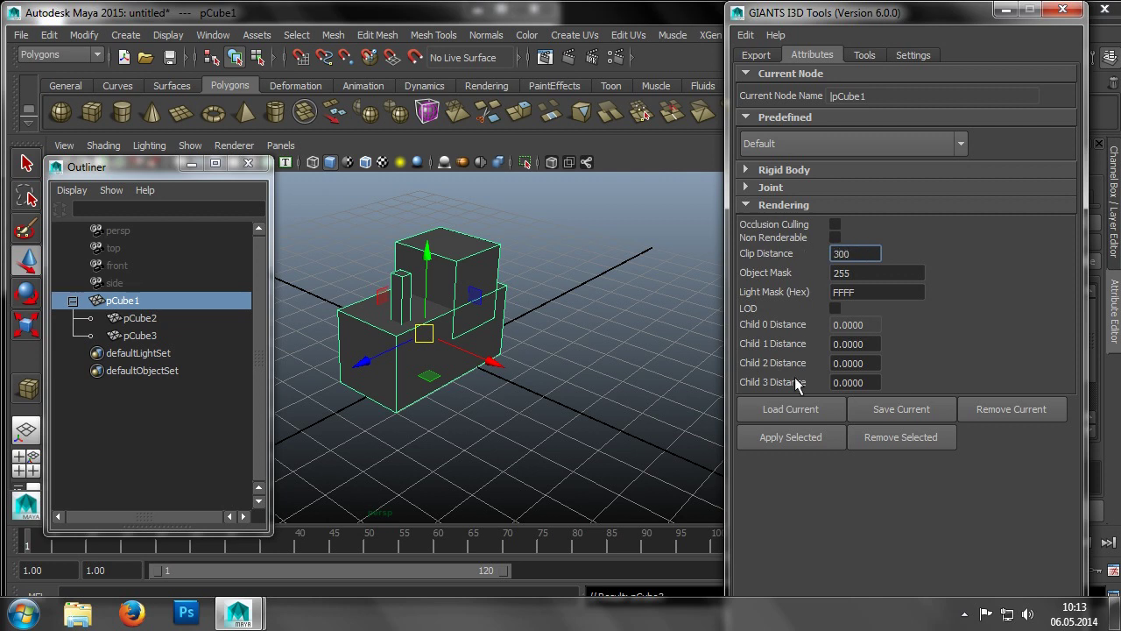
click(795, 436)
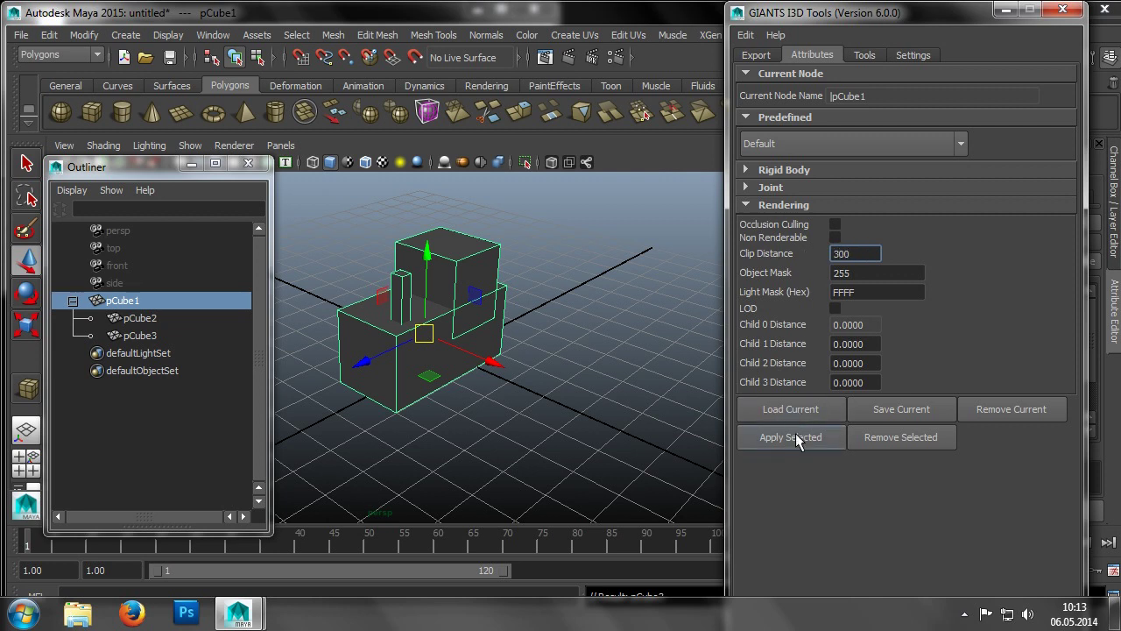